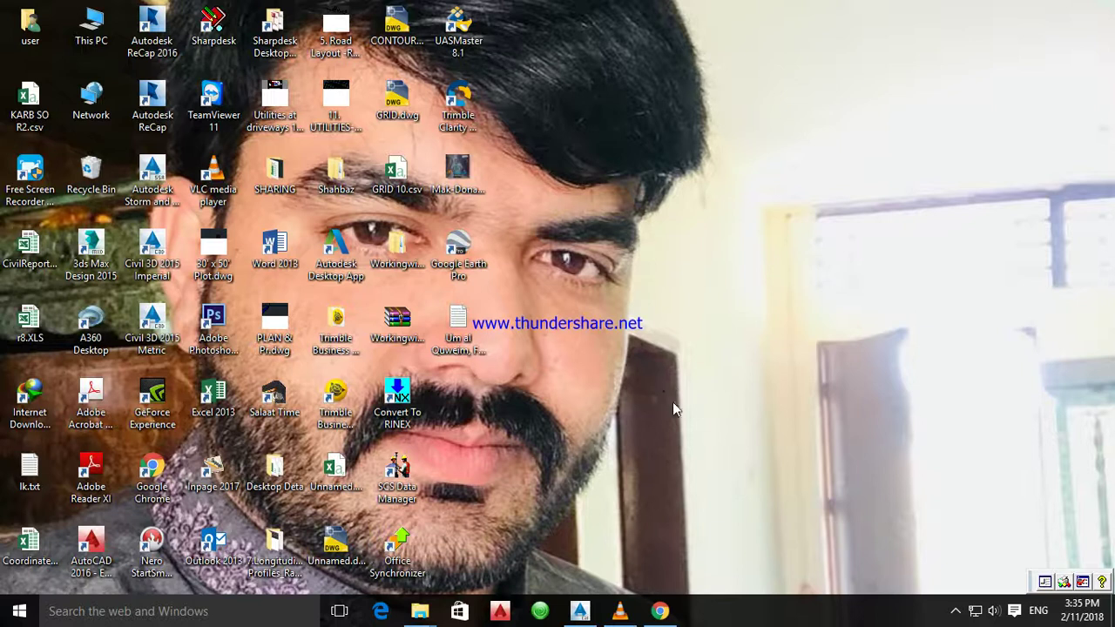
# Step: Switch to AutoCAD Civil 3D and open the point group properties for COGO point 662
pyautogui.click(580, 610)
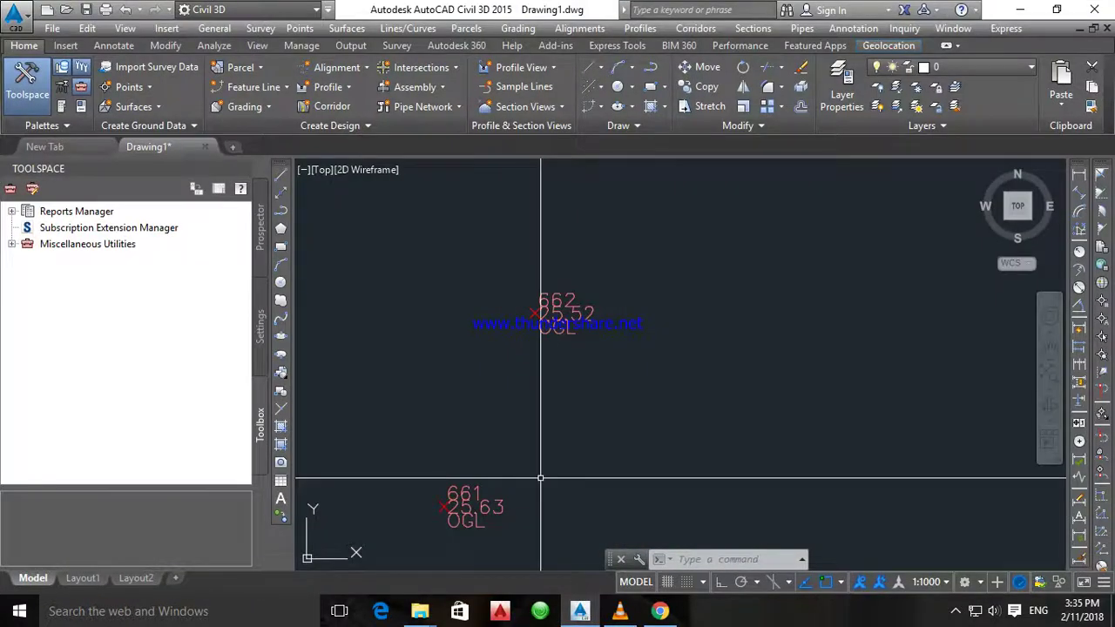
pyautogui.scroll(6, 557, 304)
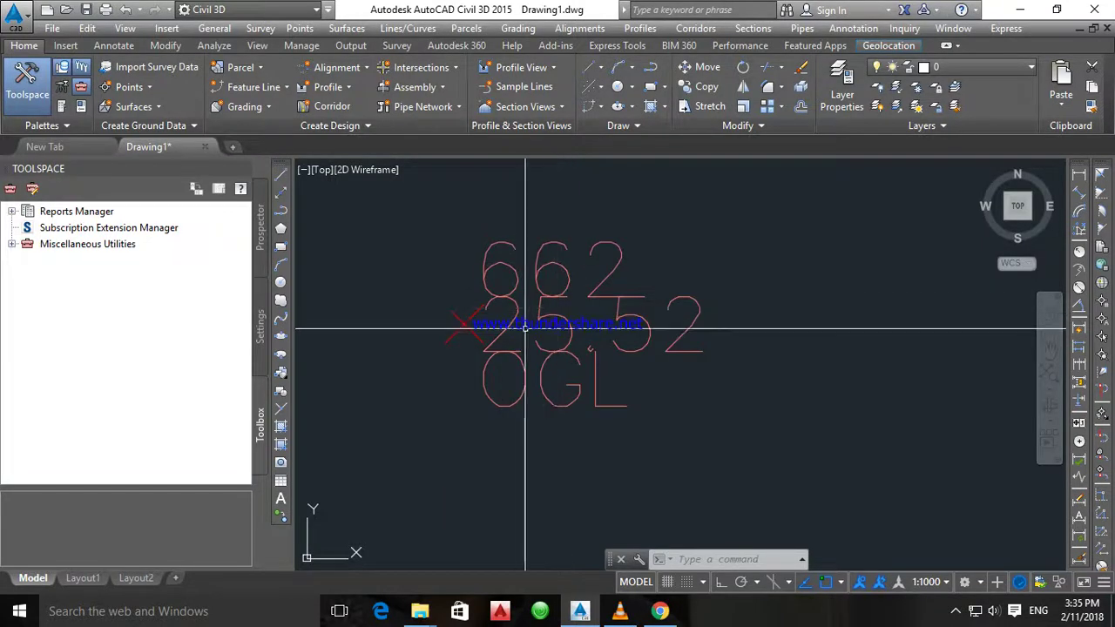
pyautogui.scroll(-8, 570, 375)
pyautogui.scroll(-3, 562, 353)
pyautogui.scroll(7, 566, 347)
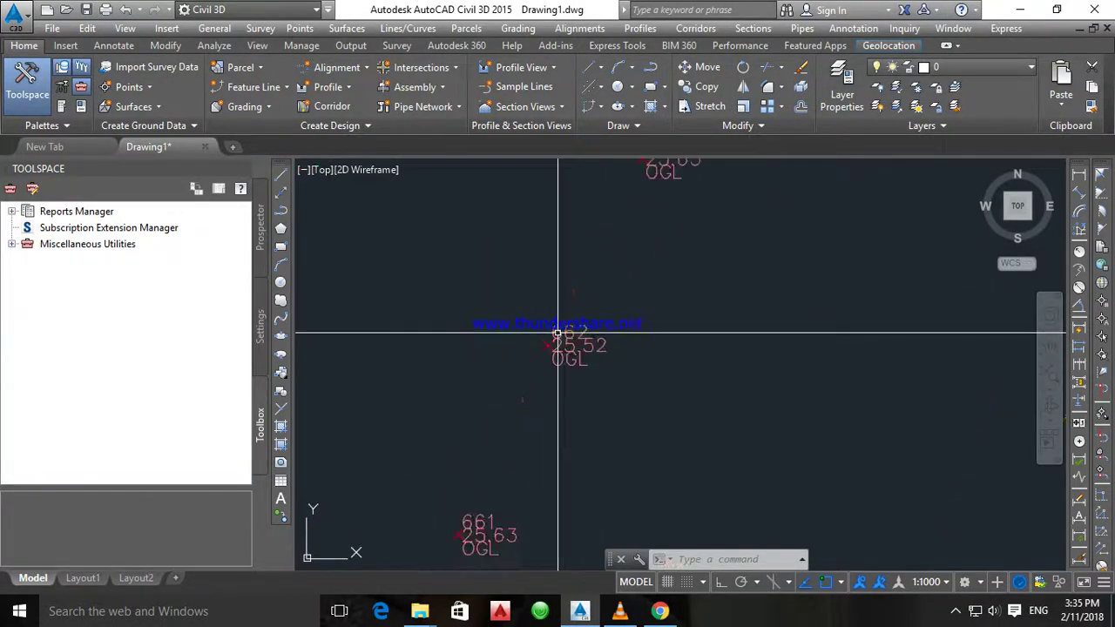
pyautogui.moveTo(553, 330)
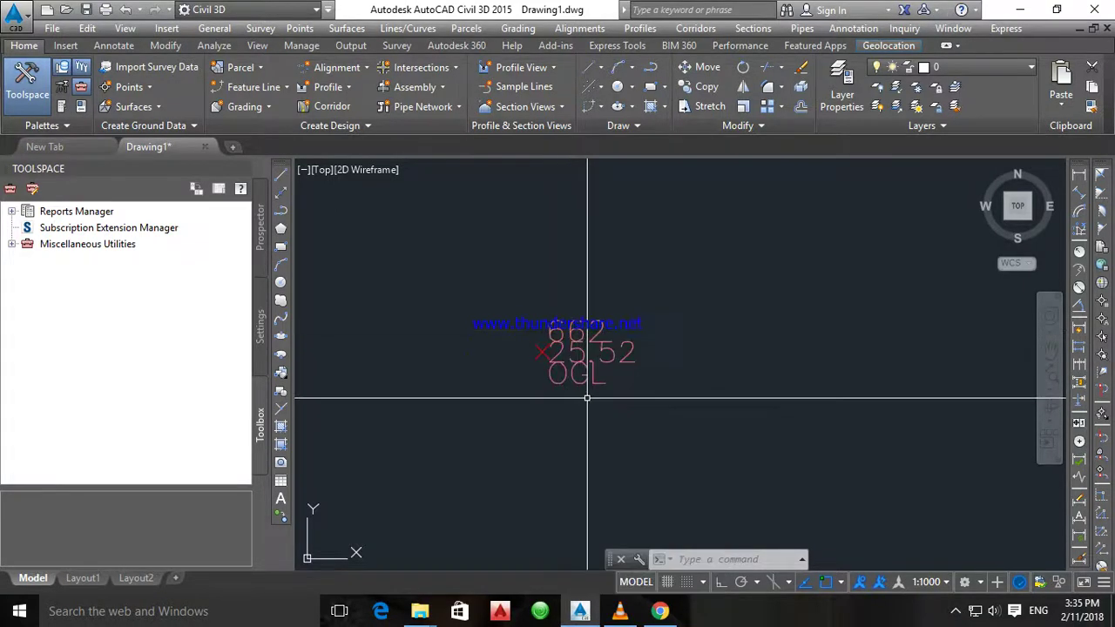
pyautogui.click(581, 355)
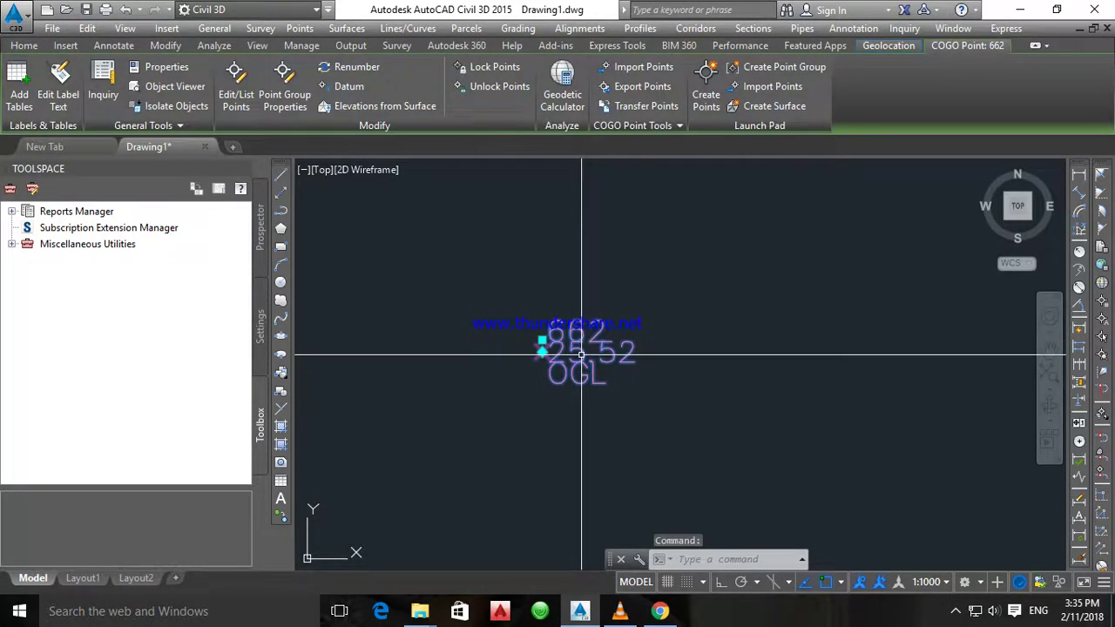
pyautogui.rightClick(577, 344)
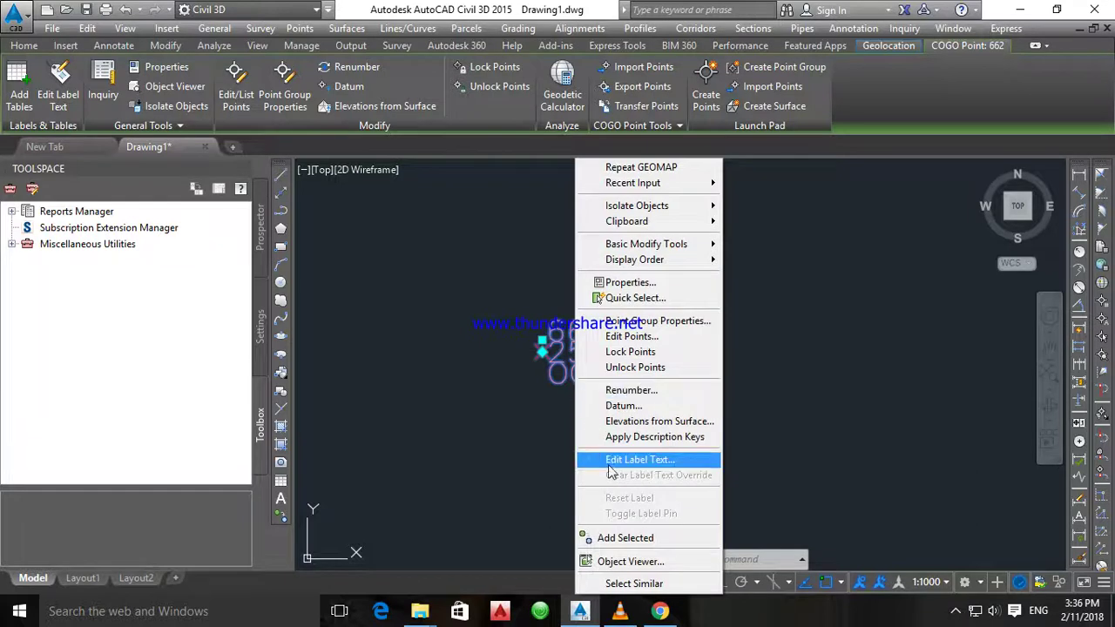
pyautogui.click(682, 323)
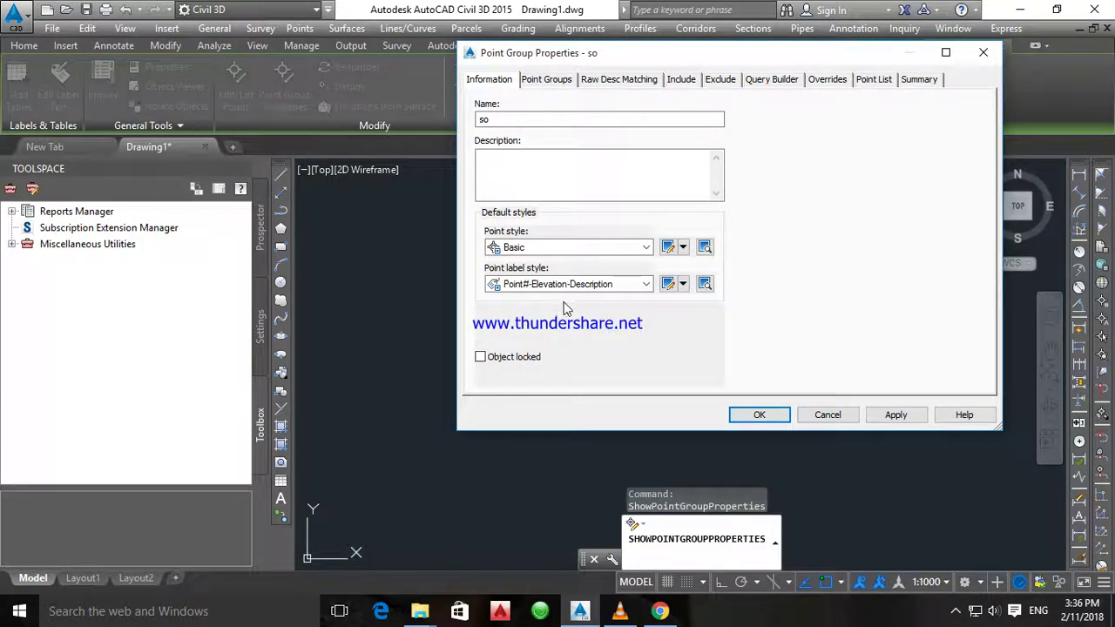
# Step: Start creating a new point style as the default for the point group "so"
pyautogui.click(535, 248)
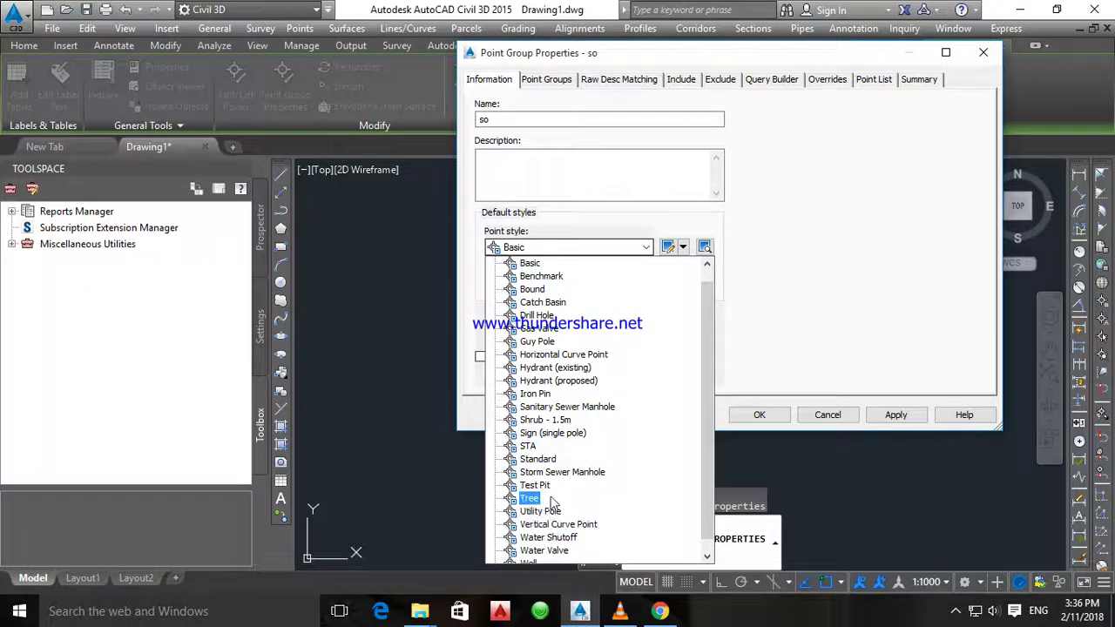
pyautogui.click(568, 247)
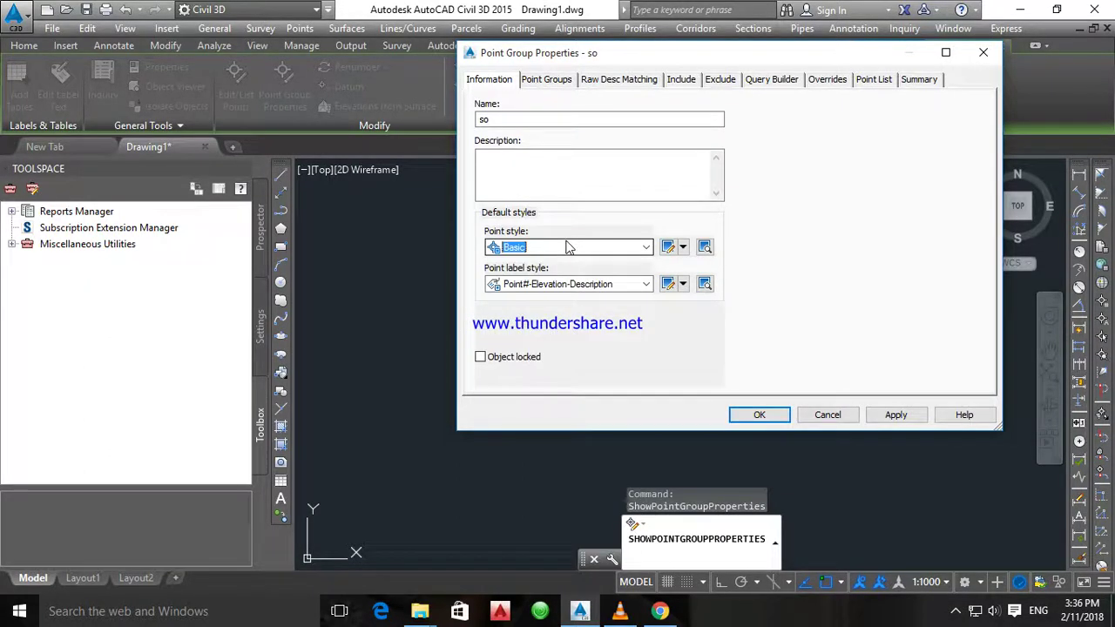
pyautogui.click(638, 248)
pyautogui.click(639, 248)
pyautogui.click(683, 248)
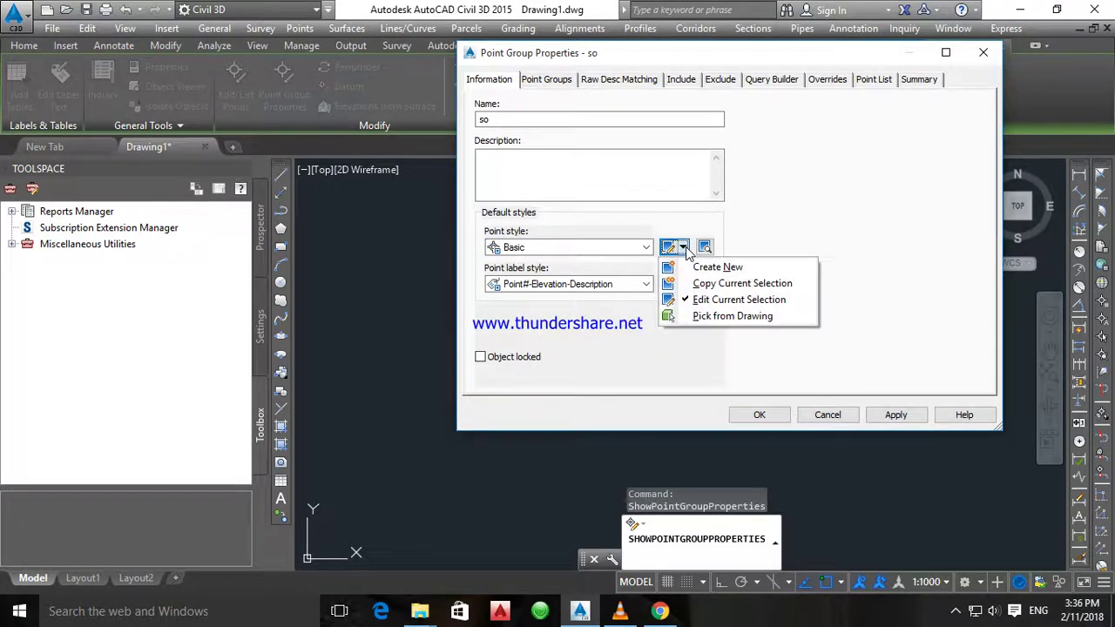
pyautogui.click(728, 270)
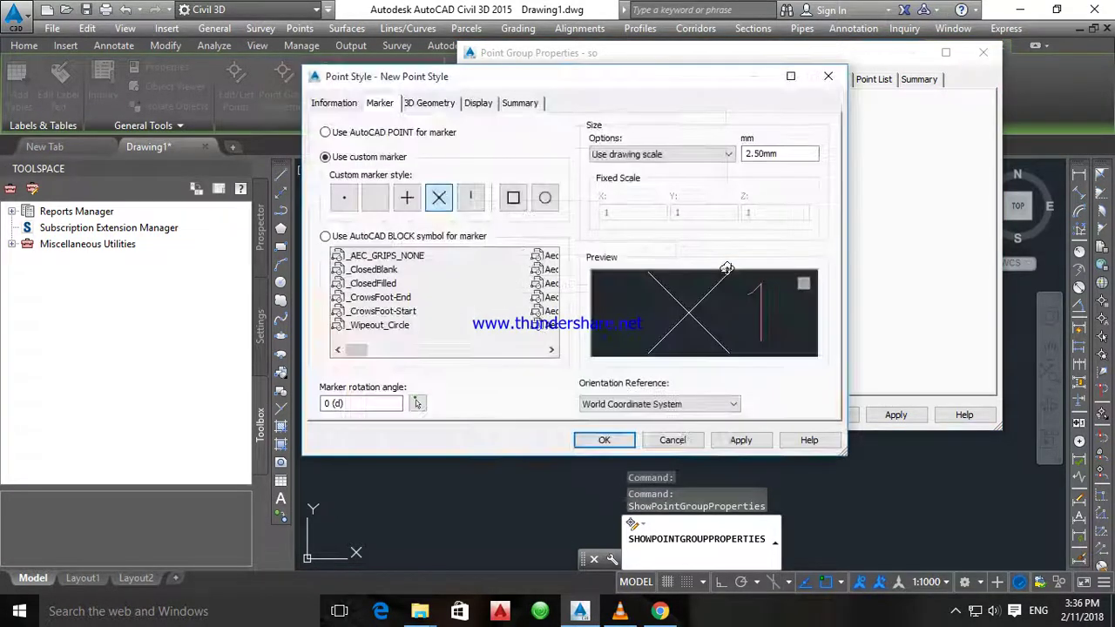
pyautogui.moveTo(564, 80); pyautogui.dragTo(665, 75)
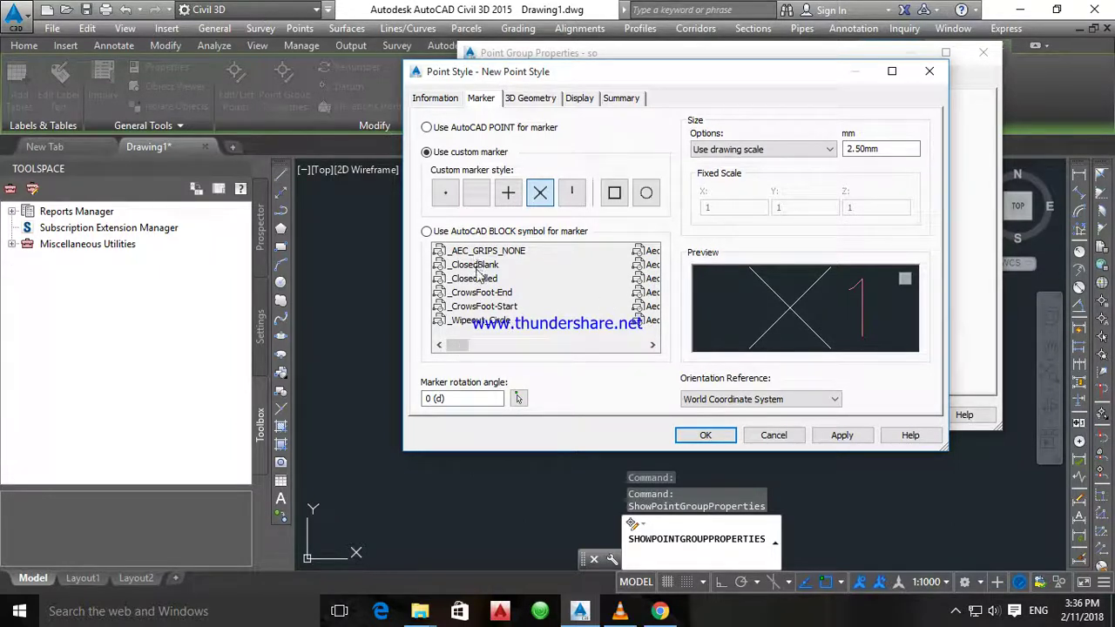
# Step: Try AutoCAD block symbols, such as _AEC_GRIPS_NONE, _CrowsFoot-Start and _CrowsFoot-End, as the point marker
pyautogui.click(425, 232)
pyautogui.click(480, 252)
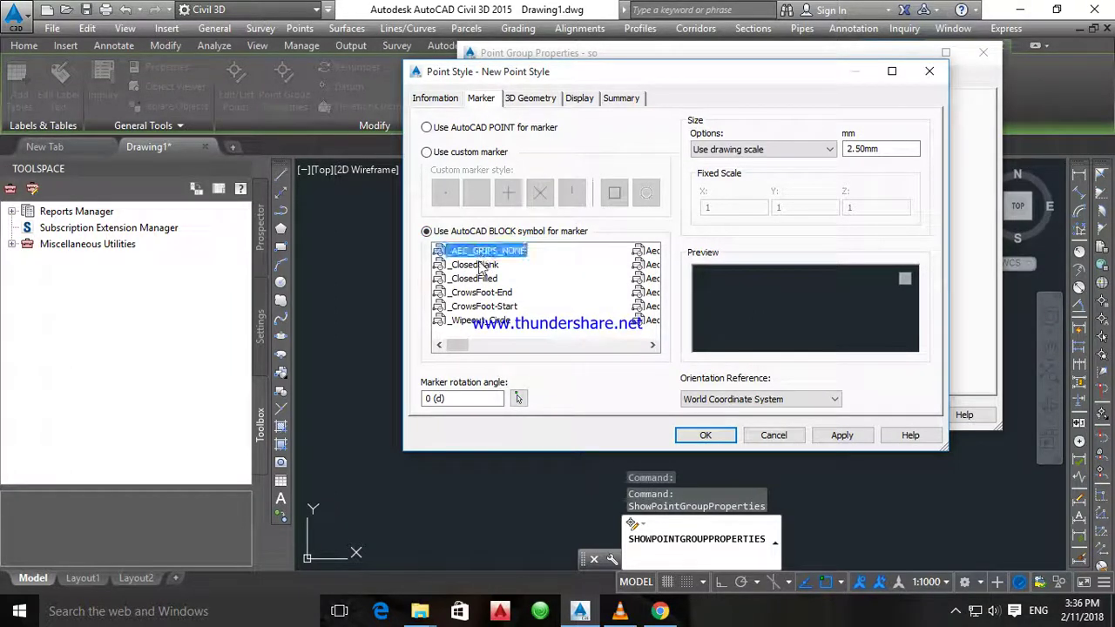
pyautogui.click(474, 265)
pyautogui.click(478, 293)
pyautogui.click(481, 321)
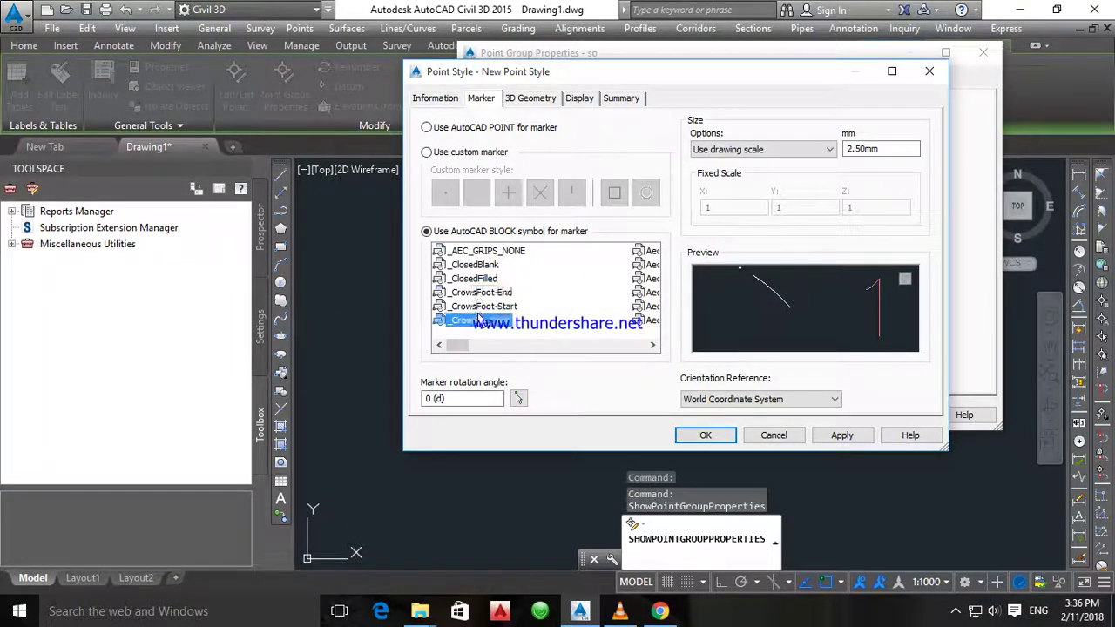
pyautogui.click(504, 307)
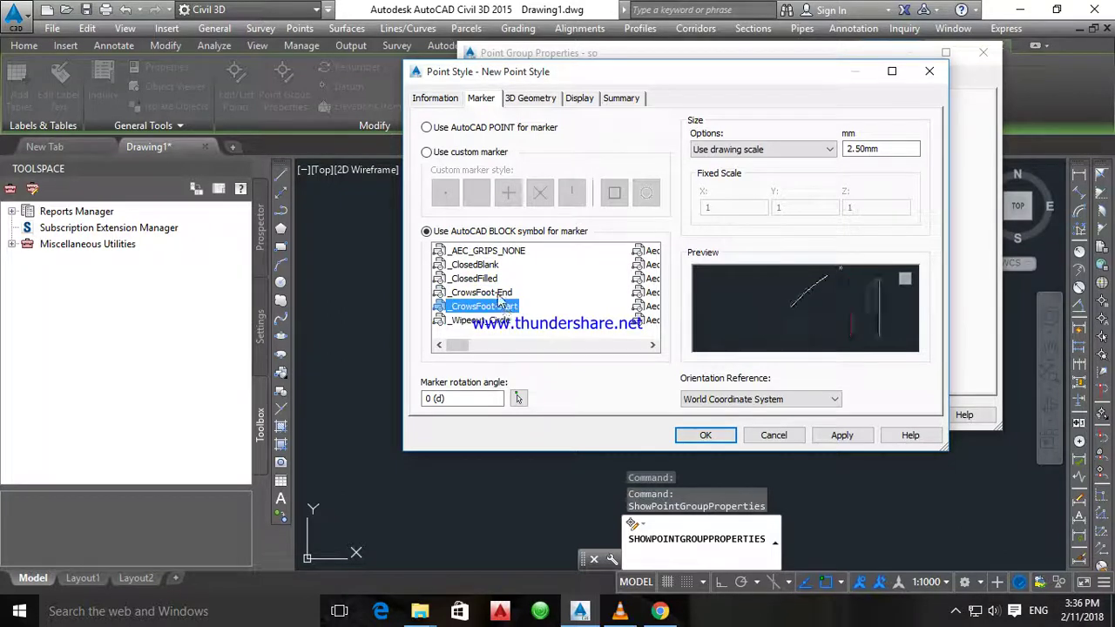
pyautogui.click(500, 293)
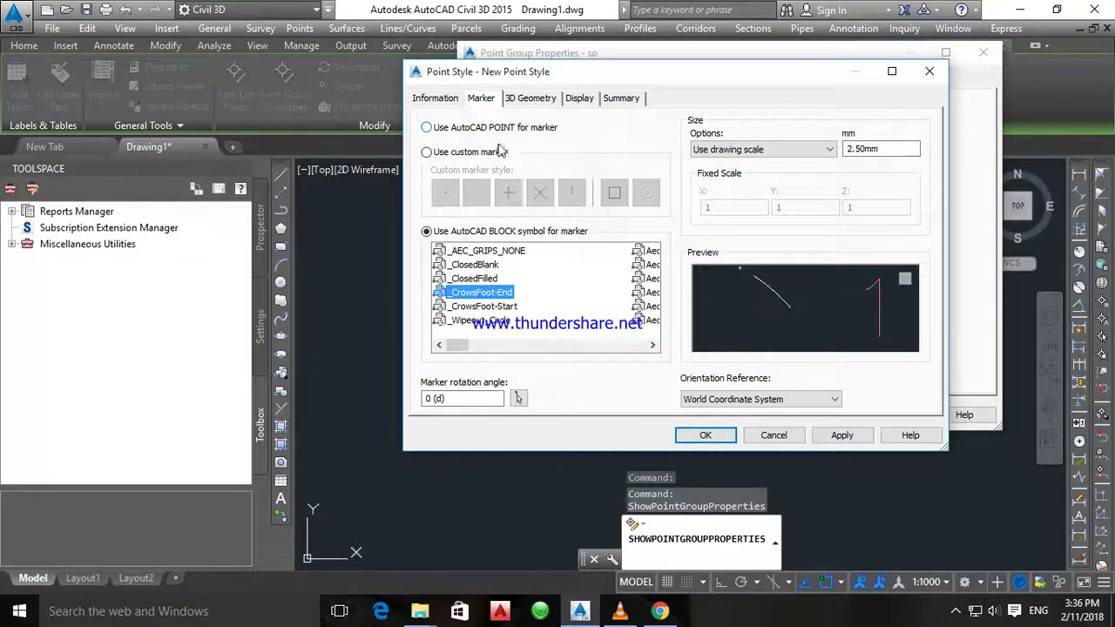
# Step: Use a custom marker made of a dot inside a circle and set its size to 0.5 mm
pyautogui.click(428, 154)
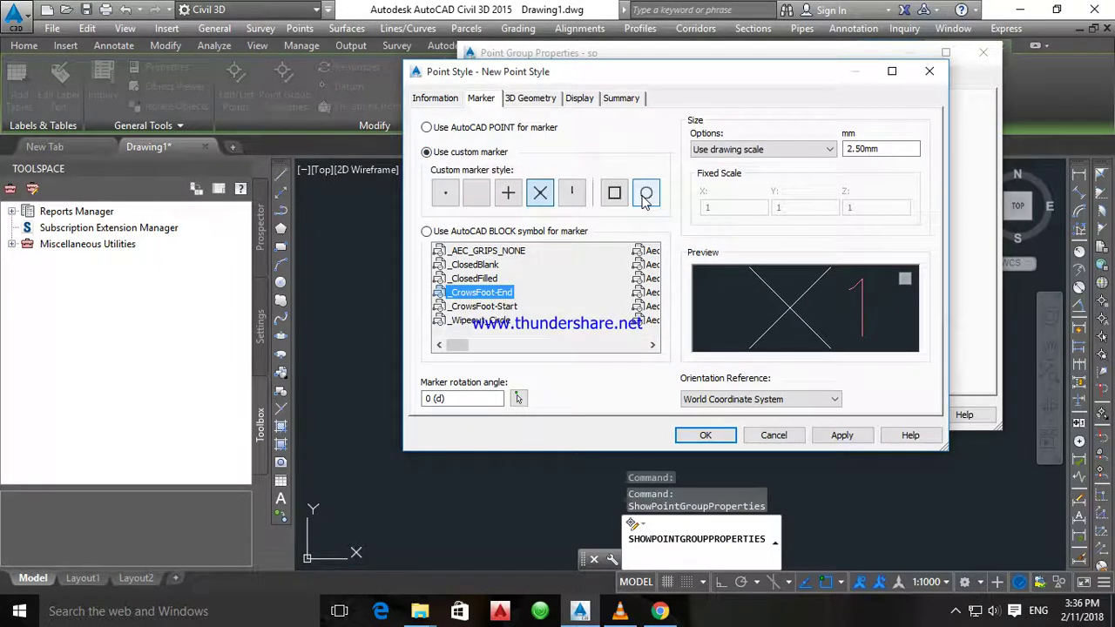
pyautogui.click(445, 195)
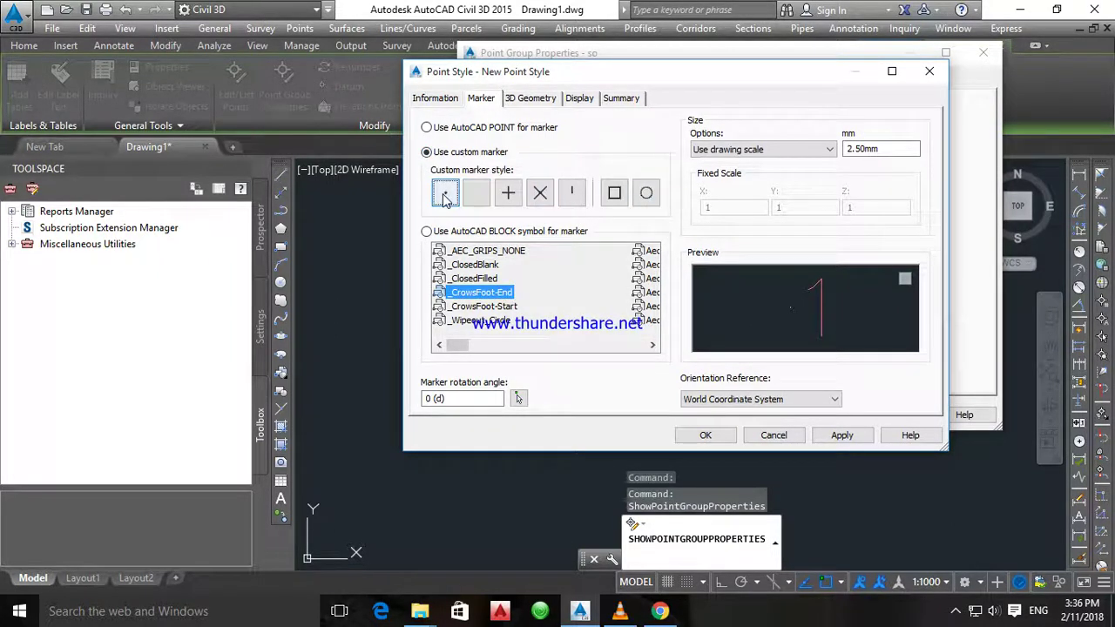
pyautogui.click(646, 195)
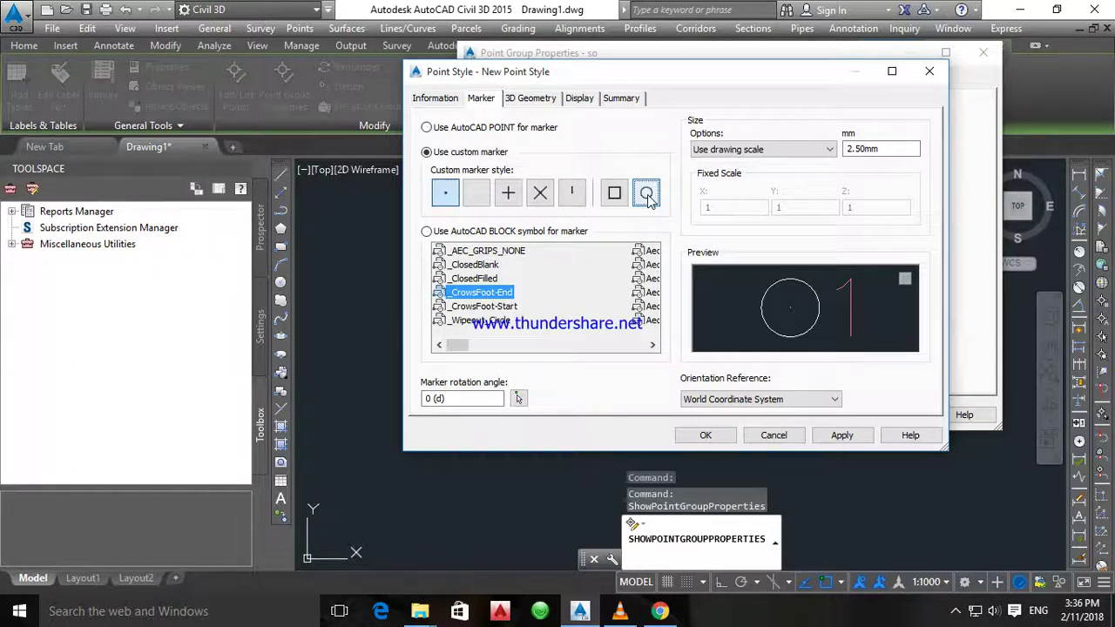
pyautogui.moveTo(905, 150); pyautogui.dragTo(839, 150)
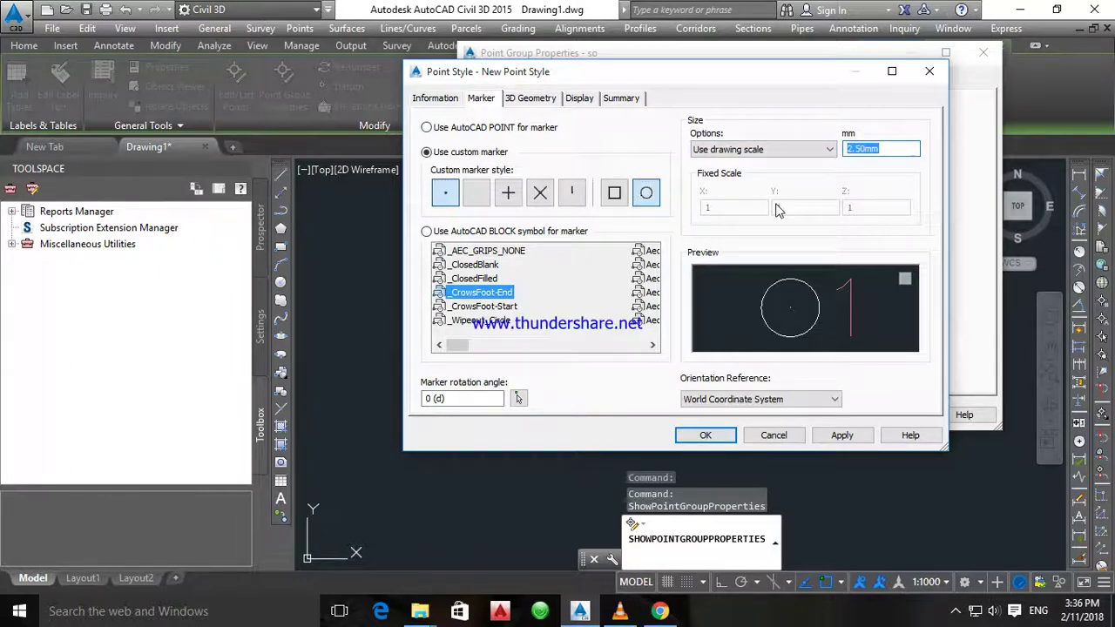
pyautogui.write('1.5')
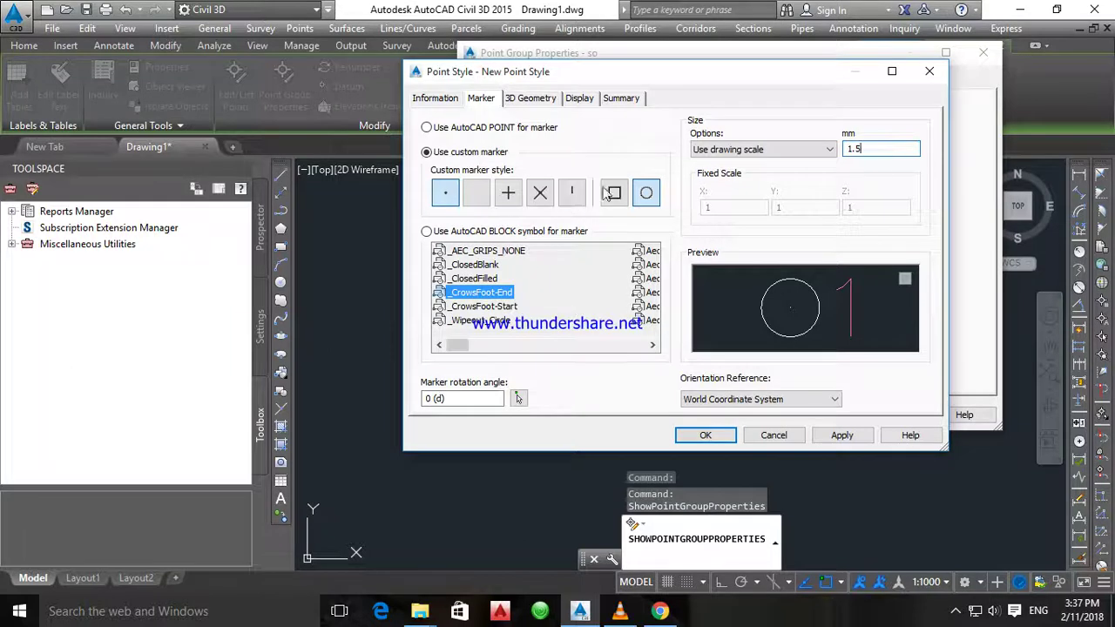
pyautogui.moveTo(864, 148); pyautogui.dragTo(819, 155)
pyautogui.write('.')
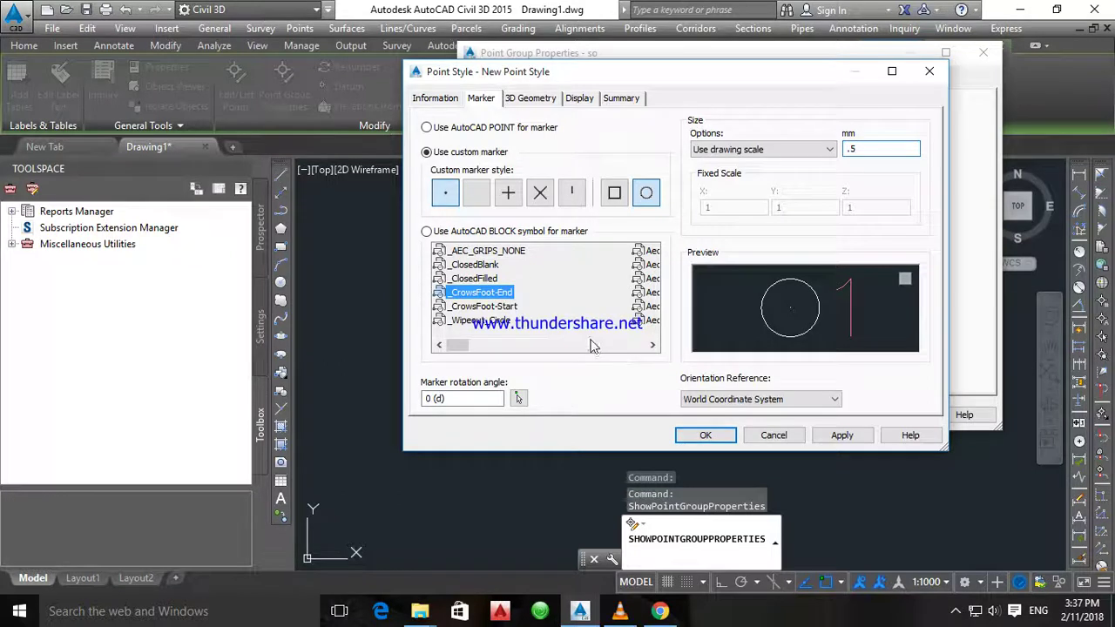
# Step: Set the marker component's color to magenta in the plan view display and accept the new point style
pyautogui.click(578, 98)
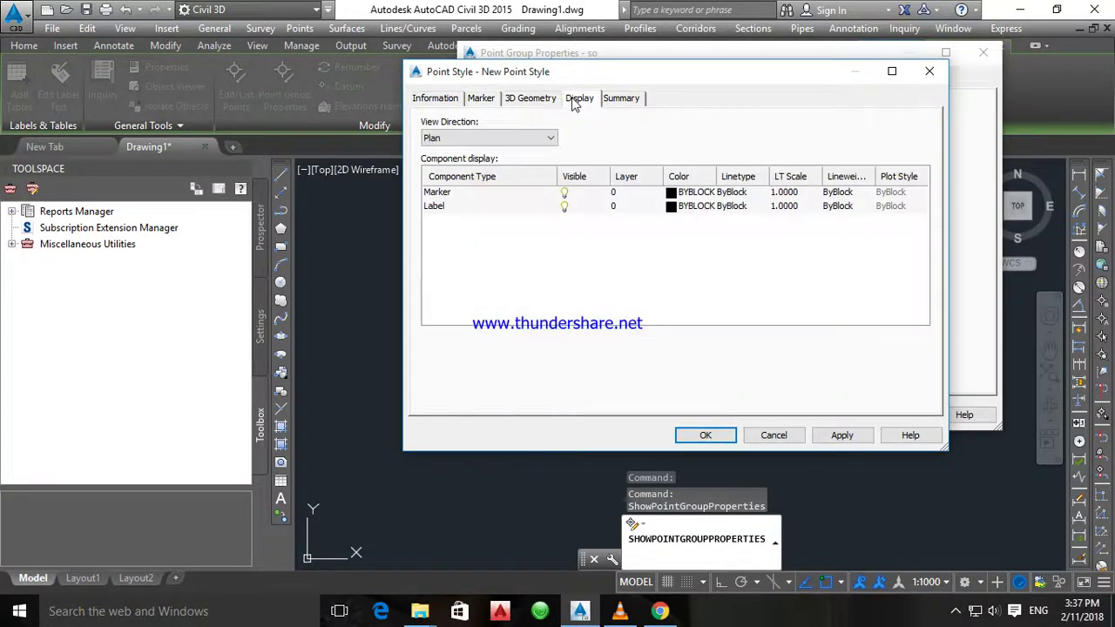
pyautogui.click(671, 194)
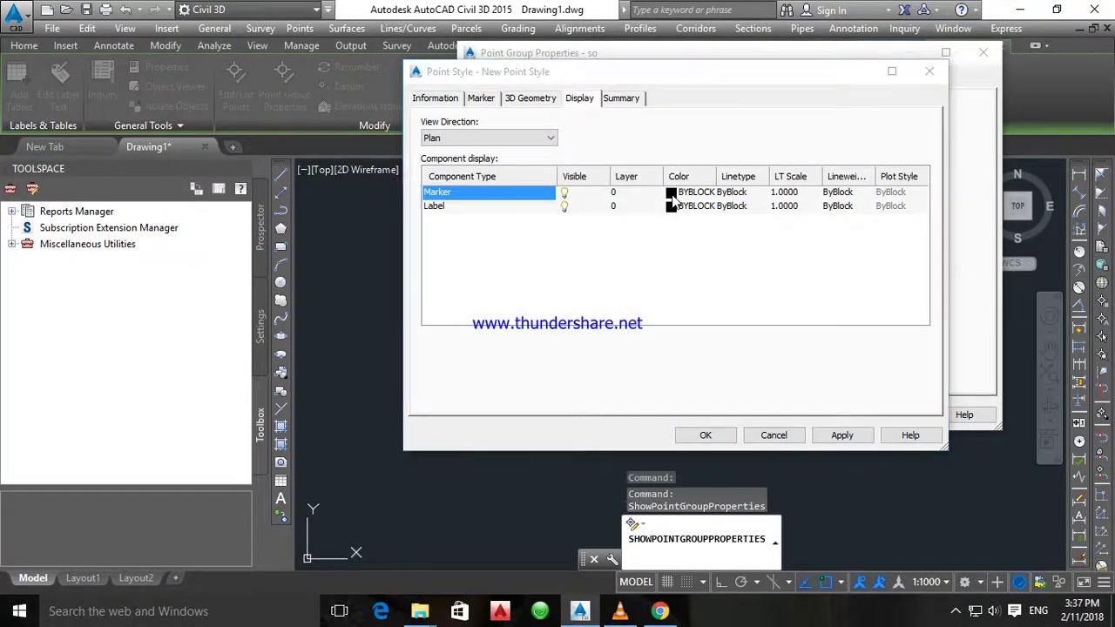
pyautogui.click(226, 245)
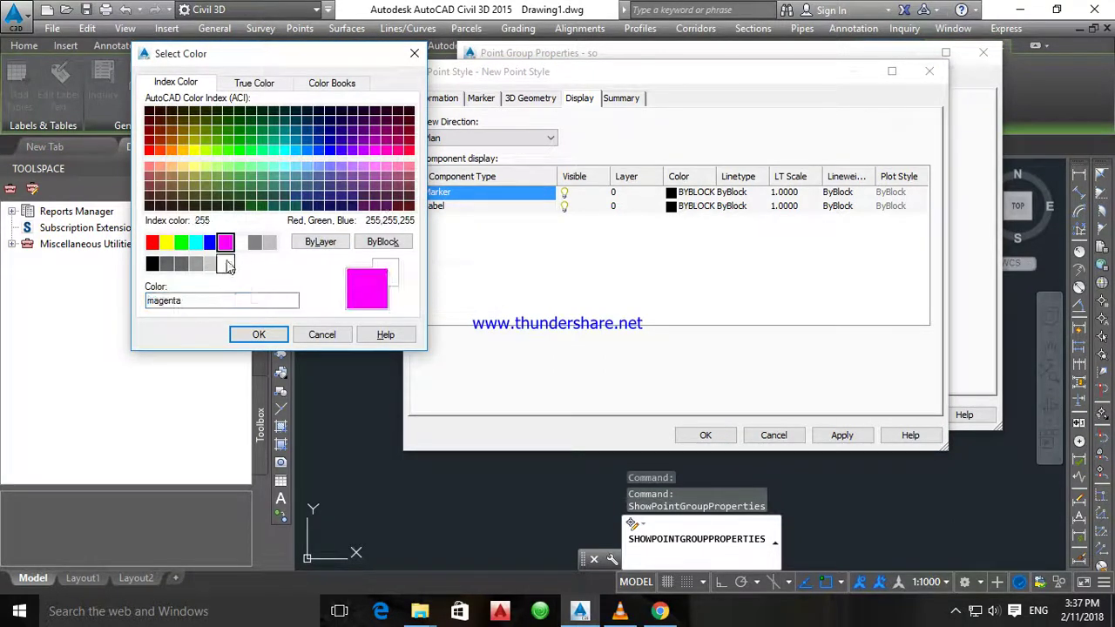
pyautogui.click(256, 336)
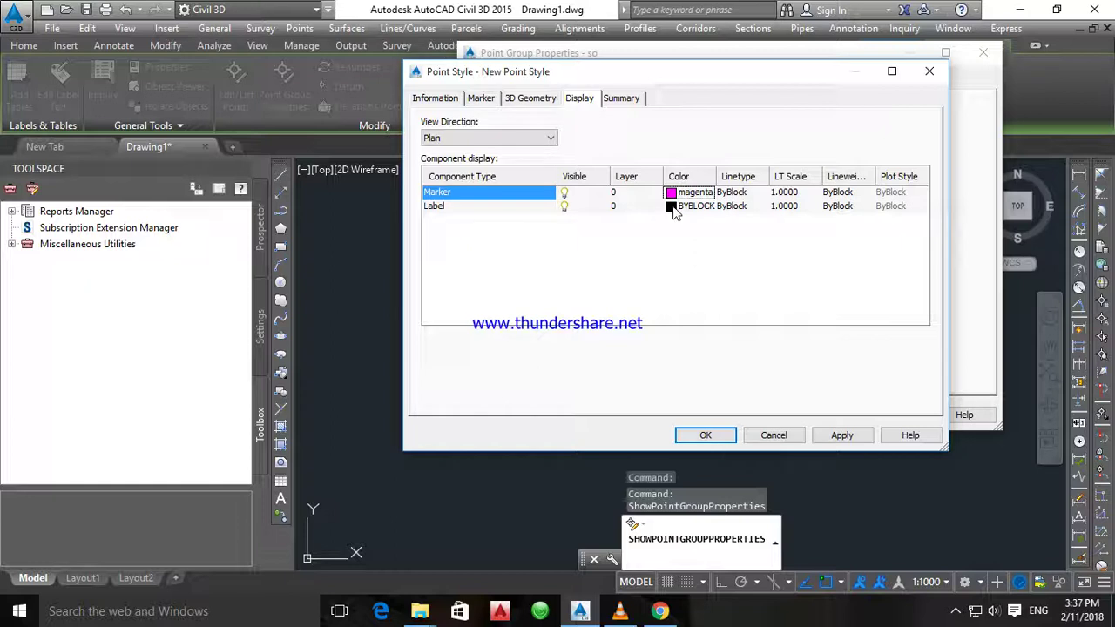
pyautogui.click(490, 138)
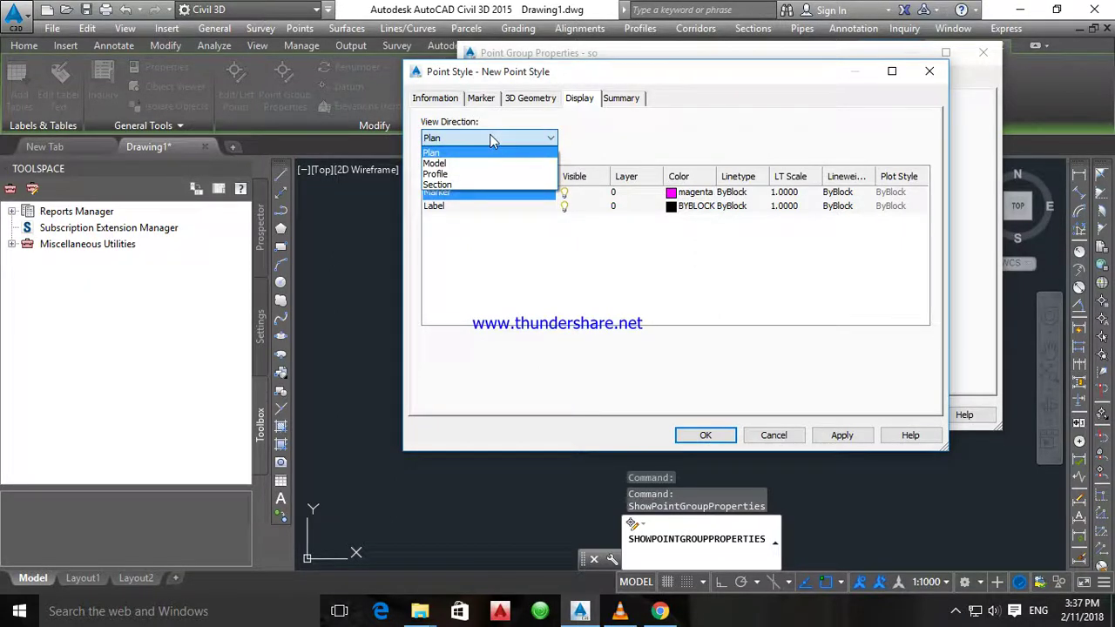
pyautogui.click(489, 138)
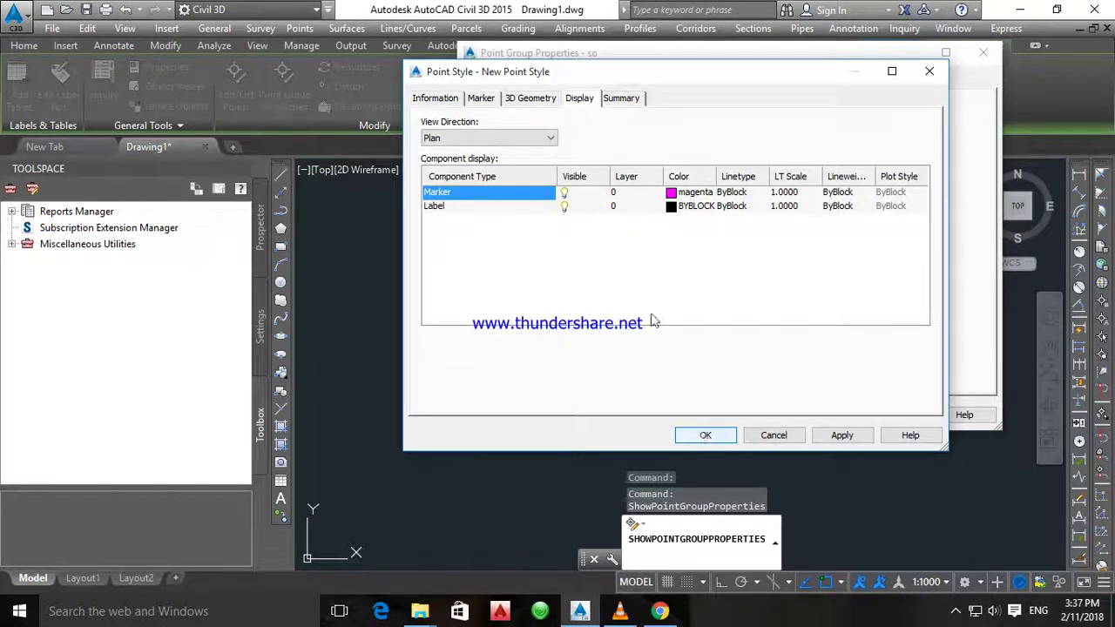
pyautogui.click(480, 99)
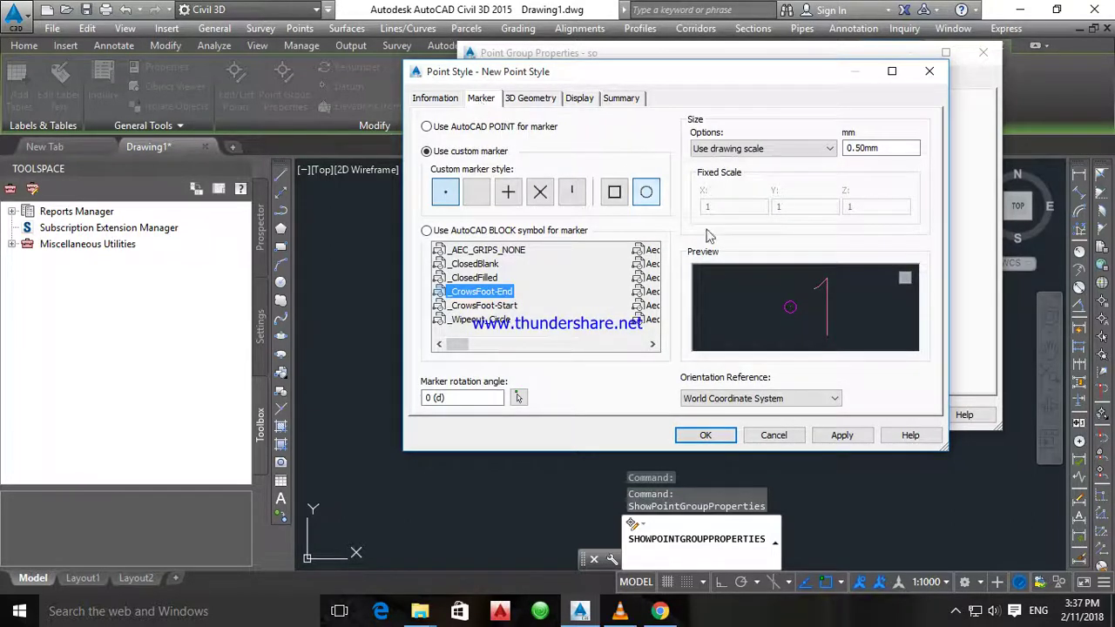
pyautogui.click(710, 437)
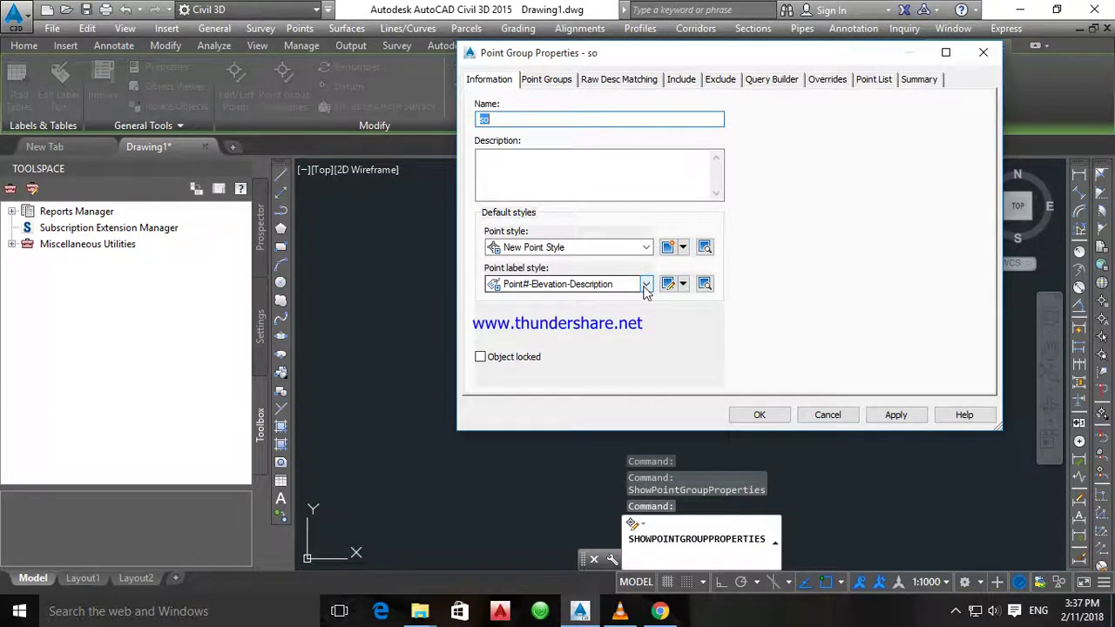
# Step: Start creating a new point label style for the point group "so"
pyautogui.click(645, 286)
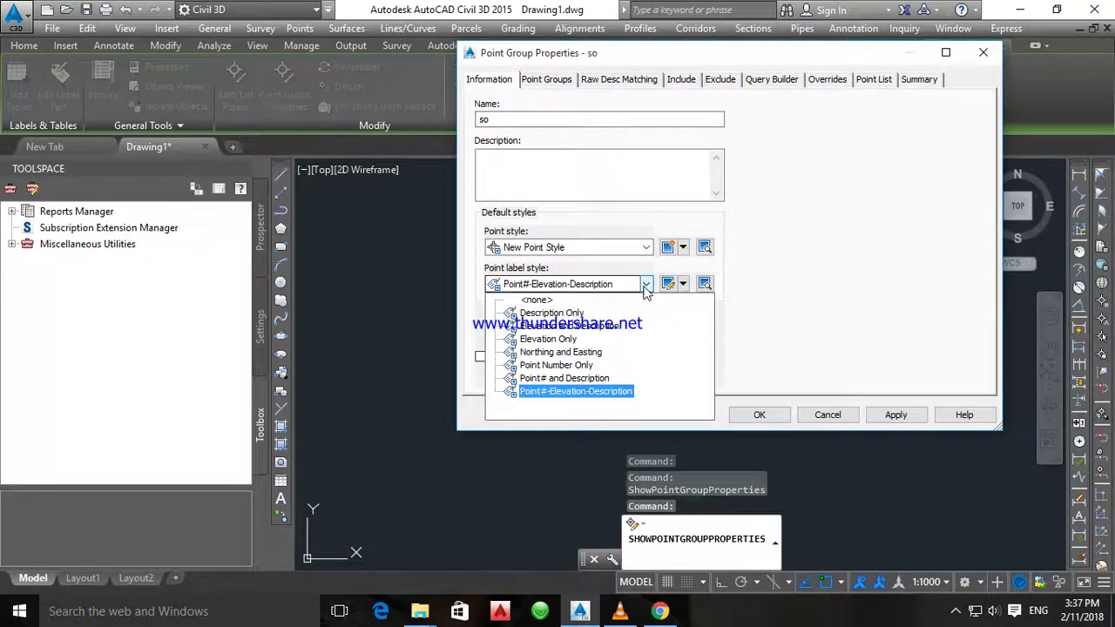
pyautogui.click(645, 287)
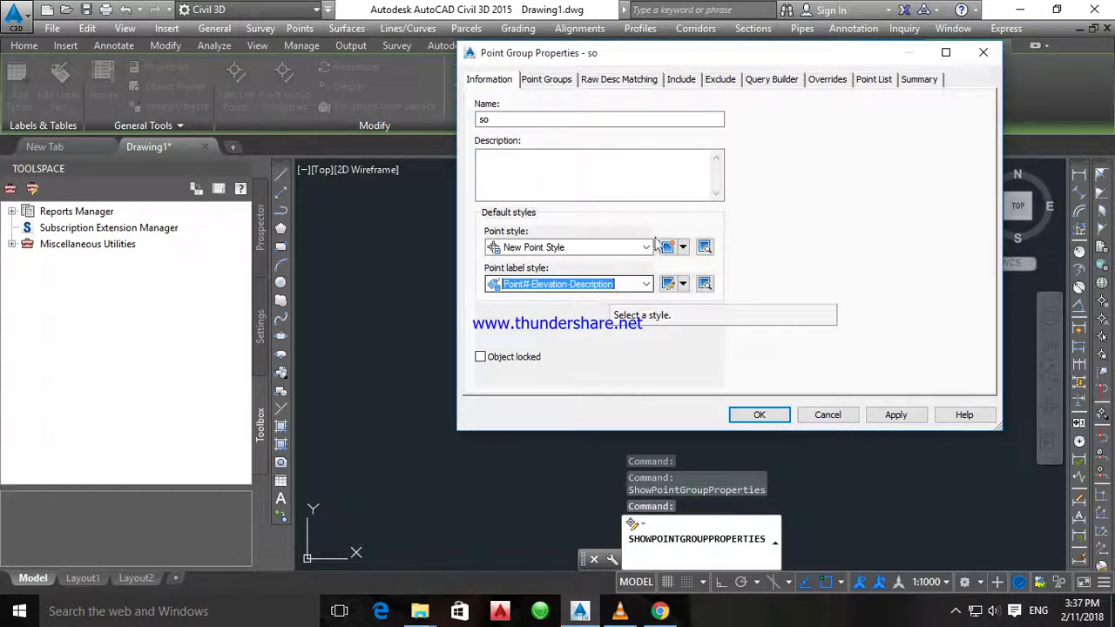
pyautogui.moveTo(633, 51); pyautogui.dragTo(585, 59)
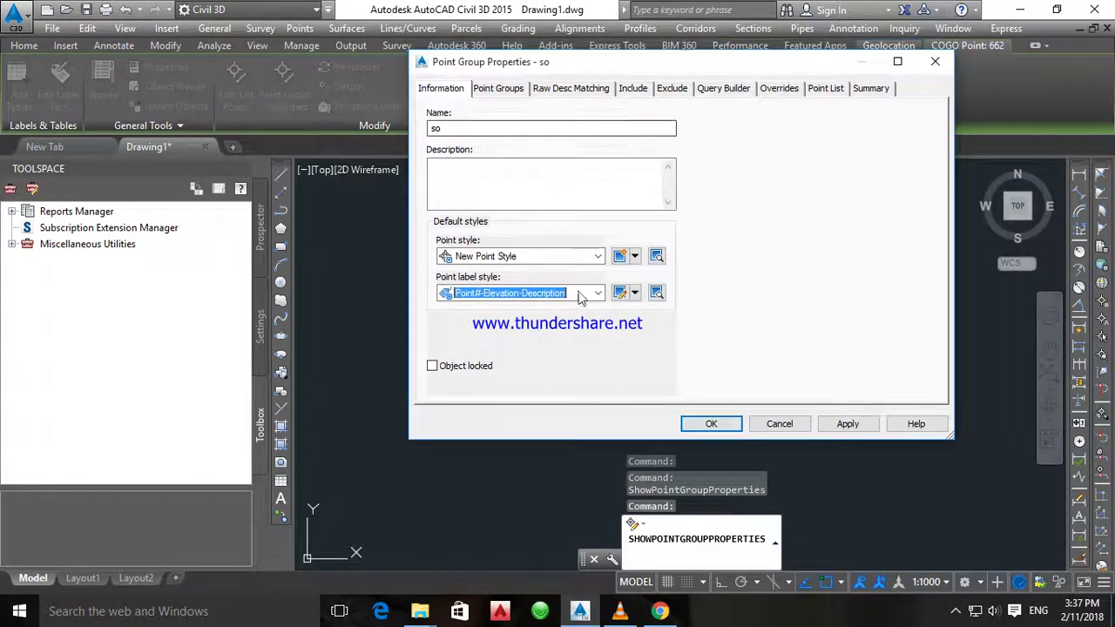
pyautogui.click(635, 294)
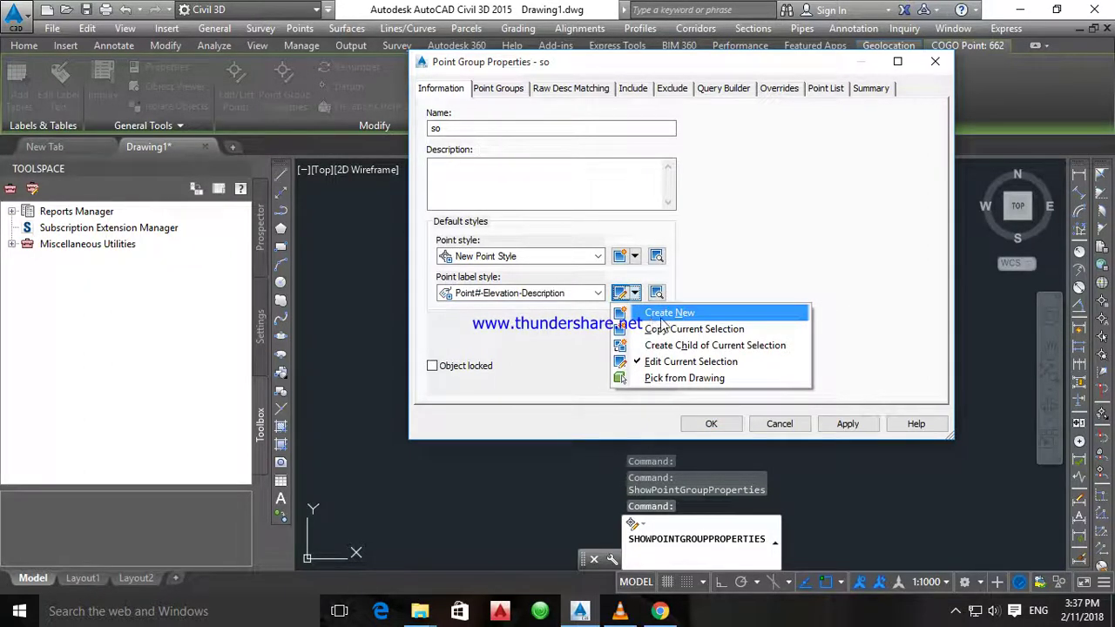
pyautogui.click(662, 314)
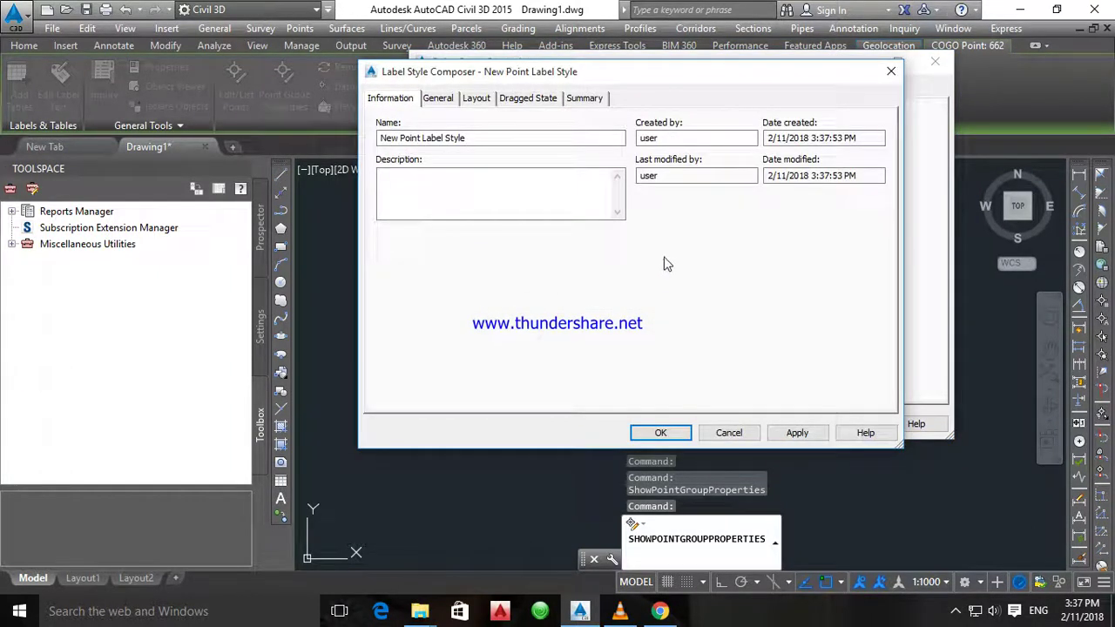
# Step: Open the text contents of the Point Number component in the new label style's layout and clear the existing text
pyautogui.moveTo(624, 68); pyautogui.dragTo(658, 50)
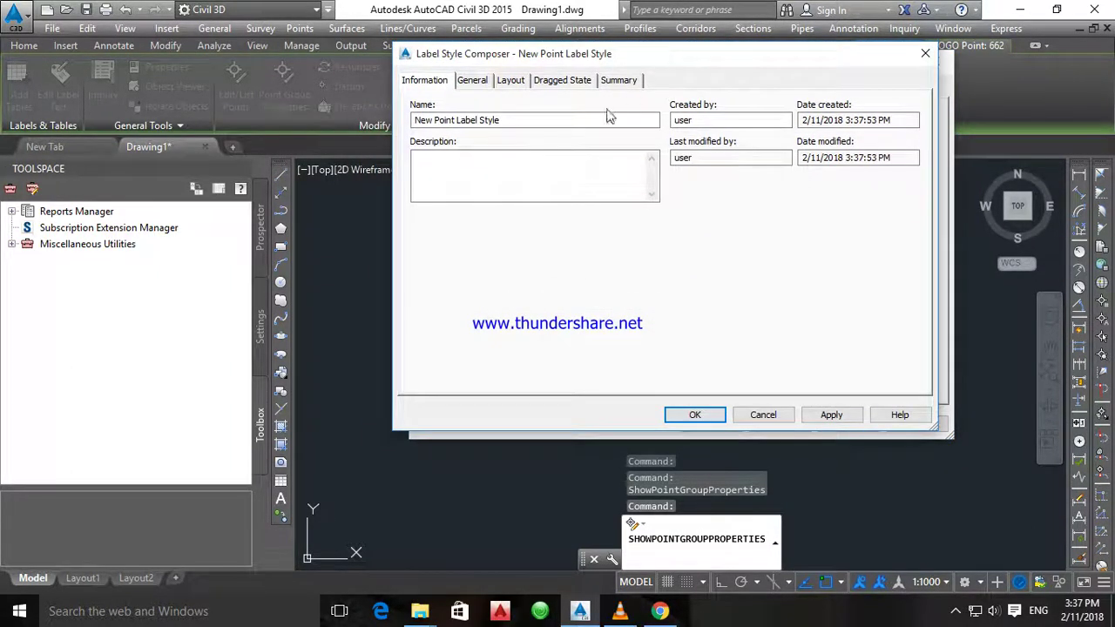
pyautogui.moveTo(513, 119); pyautogui.dragTo(478, 120)
pyautogui.click(508, 120)
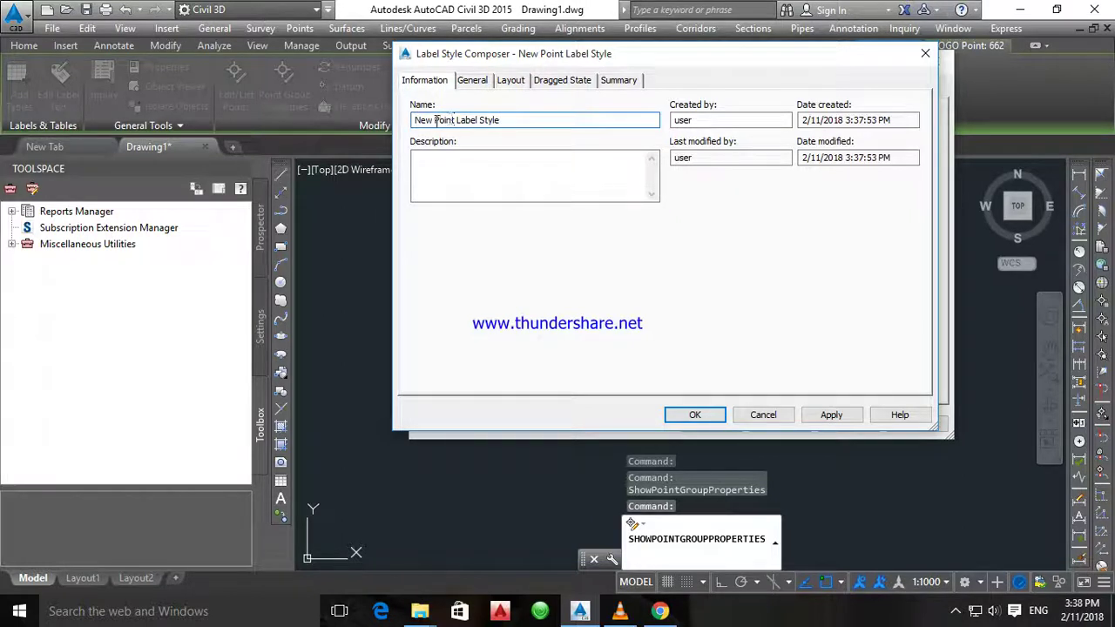
pyautogui.click(474, 80)
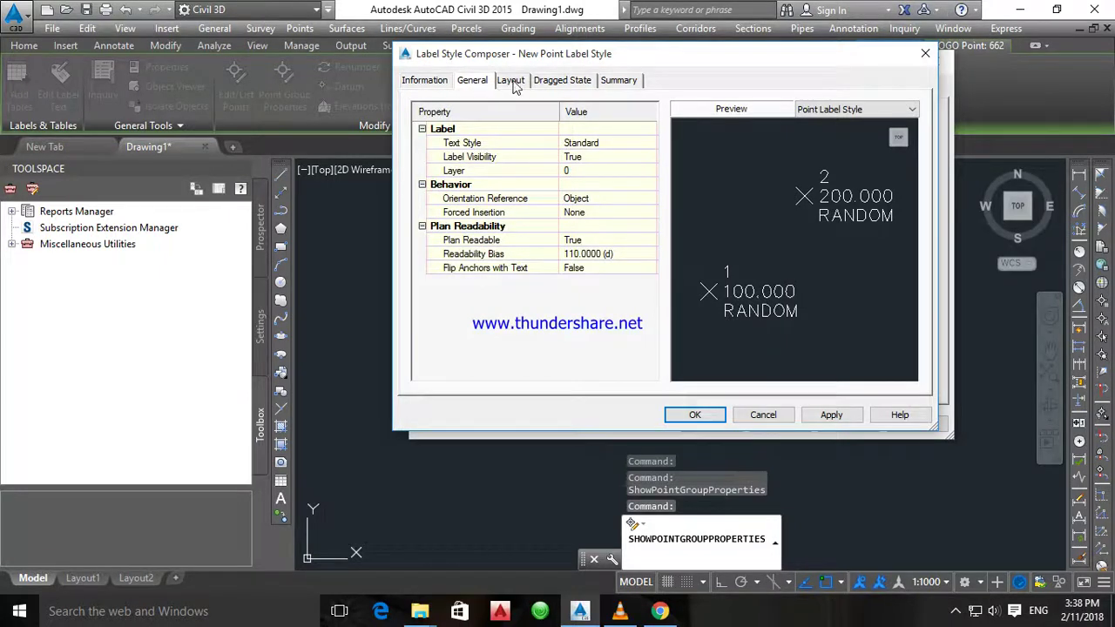
pyautogui.click(511, 82)
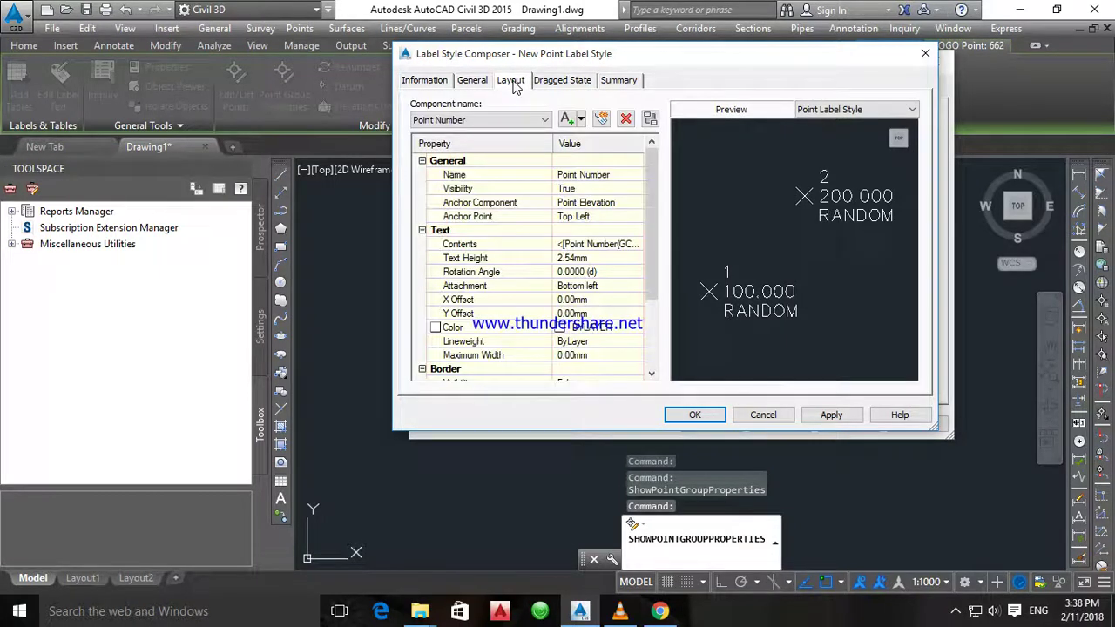
pyautogui.click(624, 247)
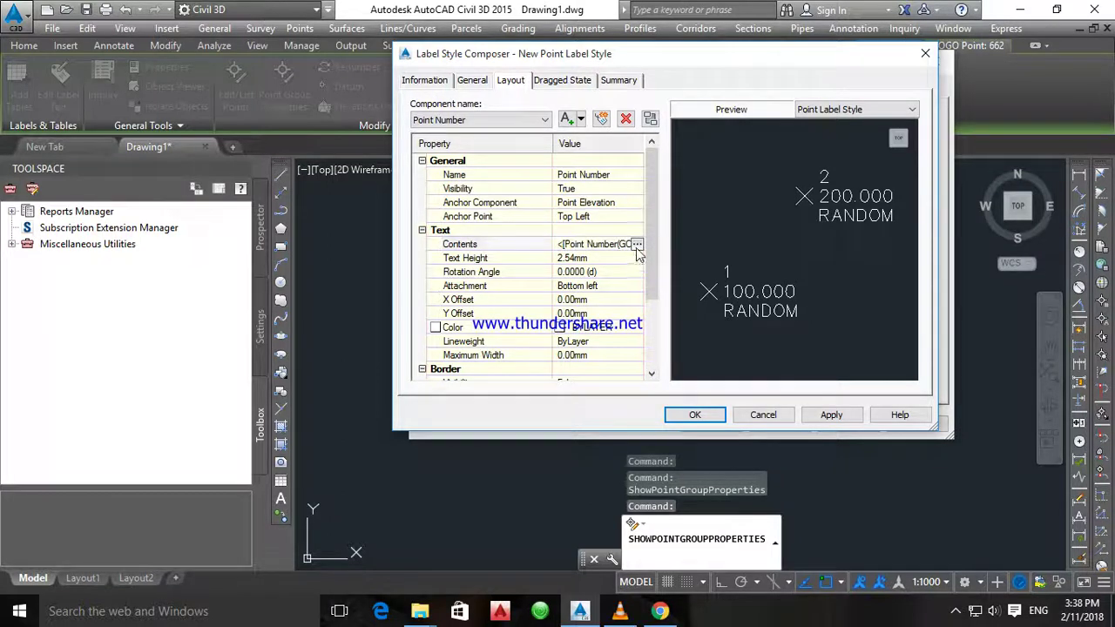
pyautogui.click(636, 244)
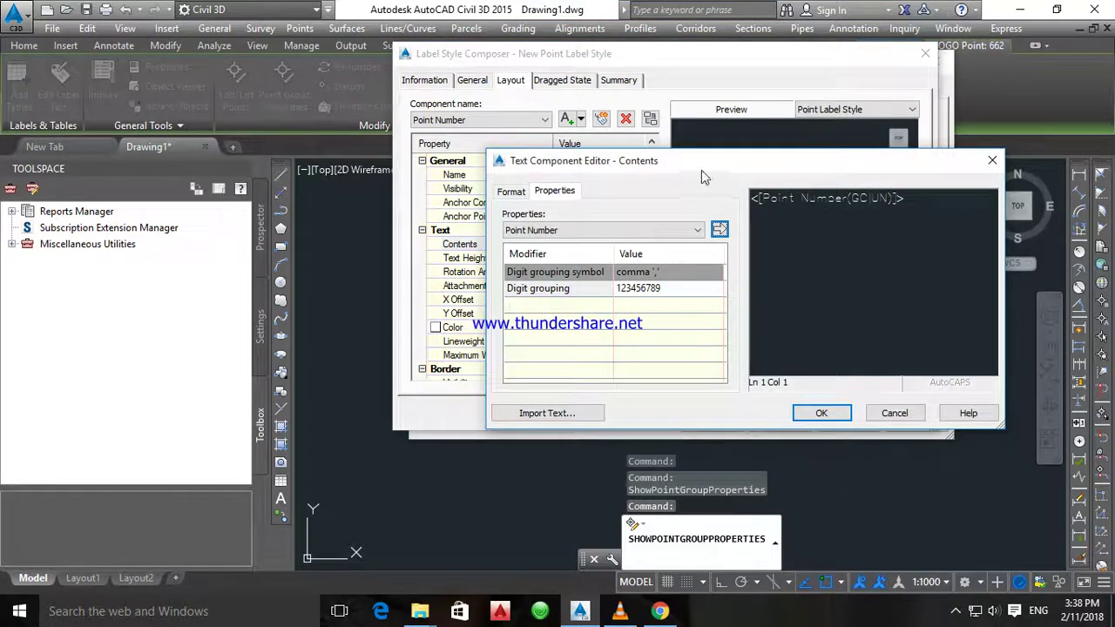
pyautogui.moveTo(701, 163); pyautogui.dragTo(666, 105)
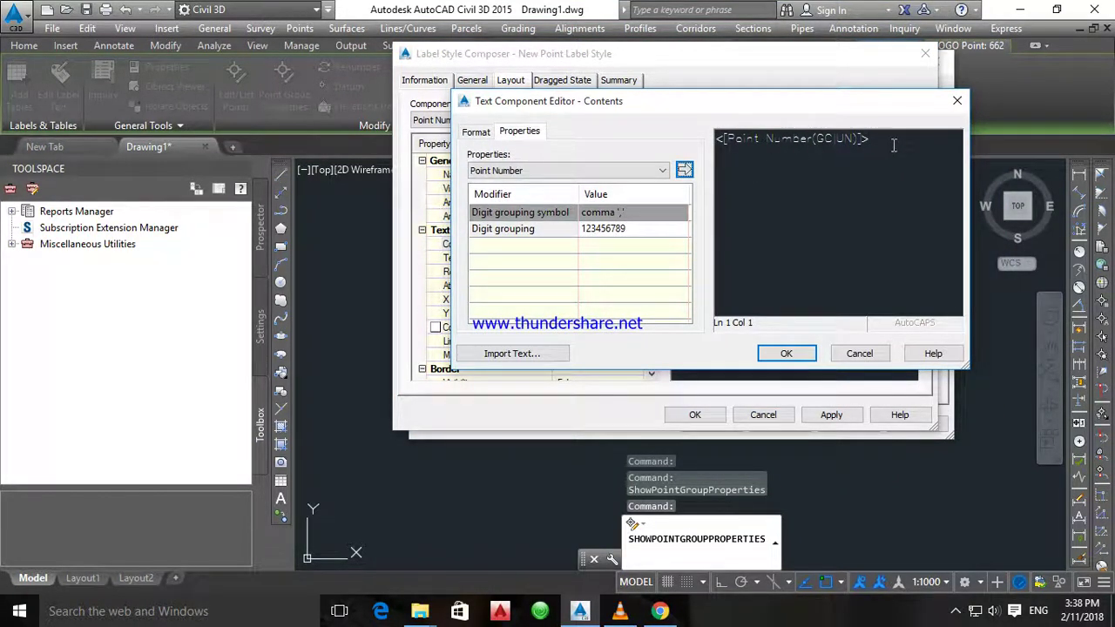
pyautogui.moveTo(893, 146); pyautogui.dragTo(687, 135)
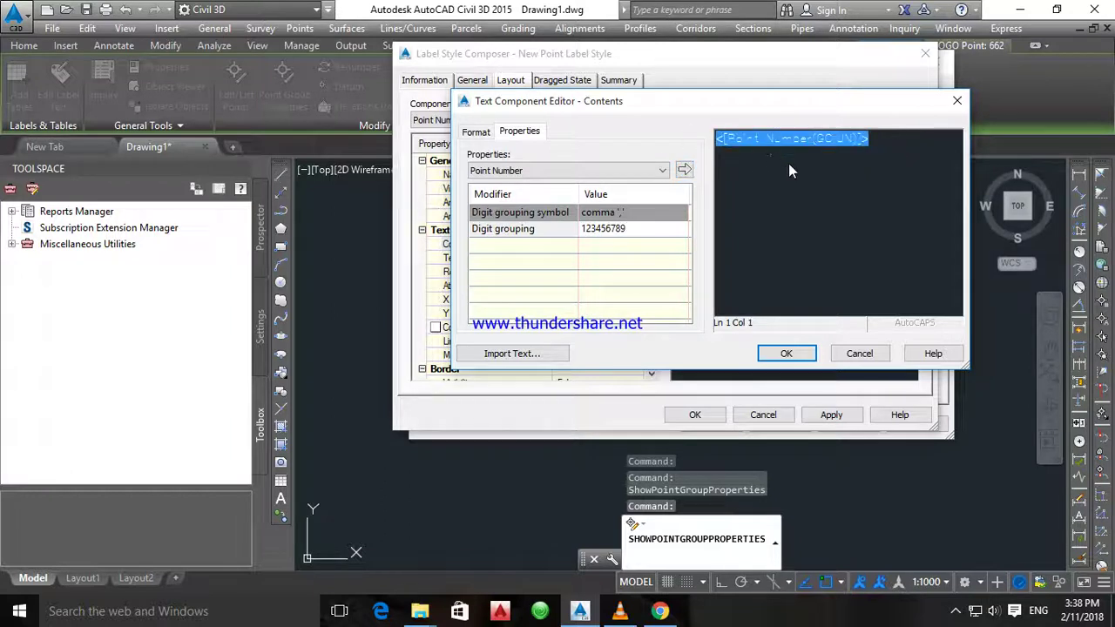
pyautogui.press('Delete')
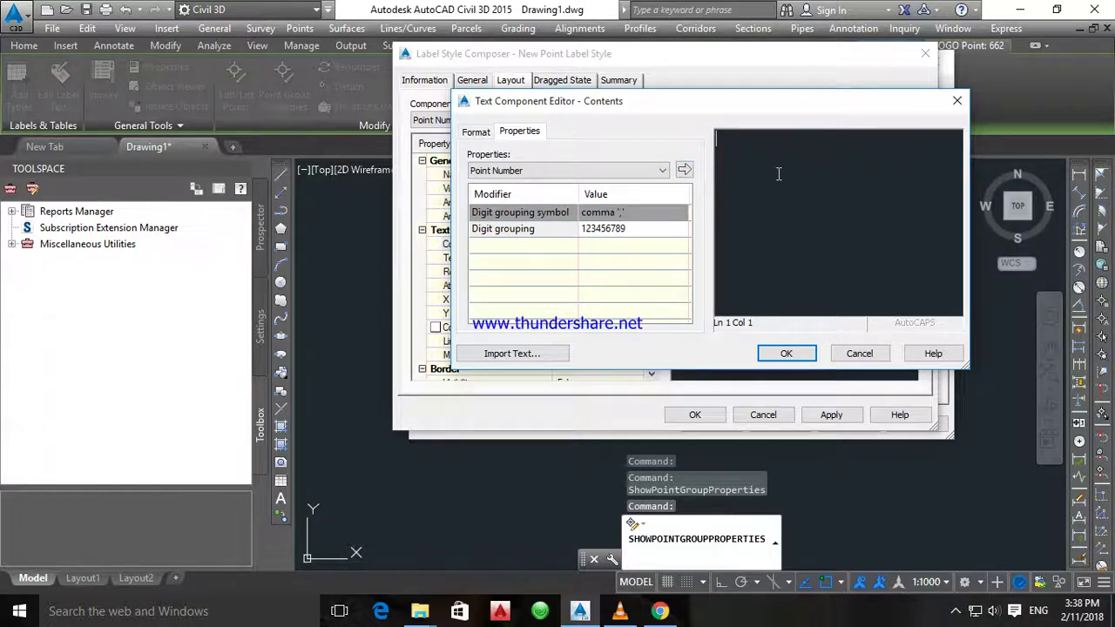
# Step: Insert the Point Number property as the first line of the label contents and start a new line below it
pyautogui.click(567, 172)
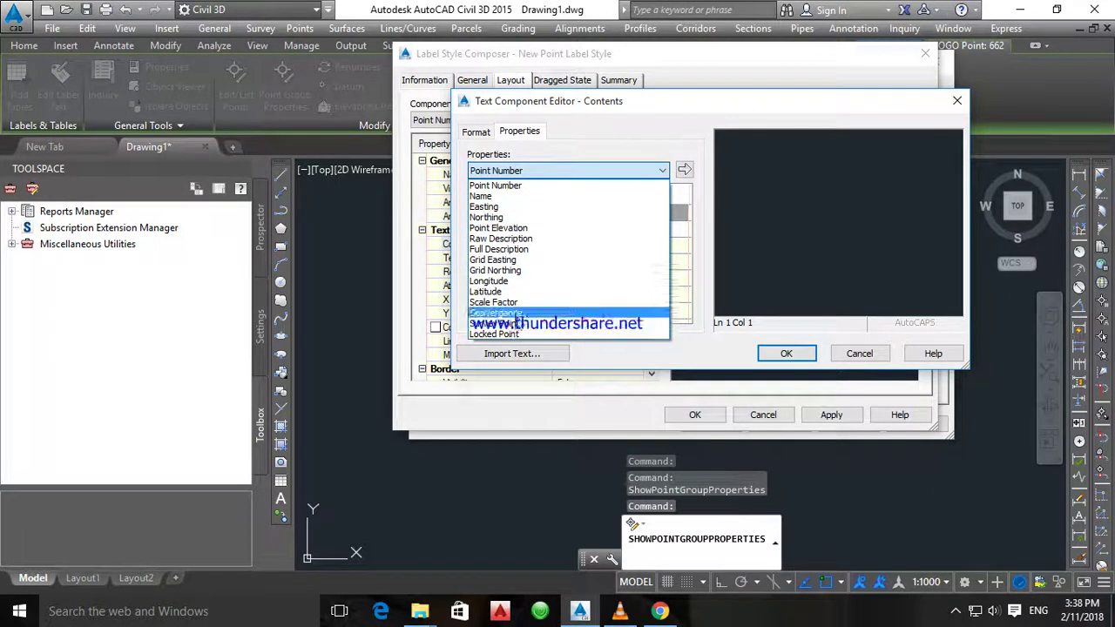
pyautogui.click(513, 188)
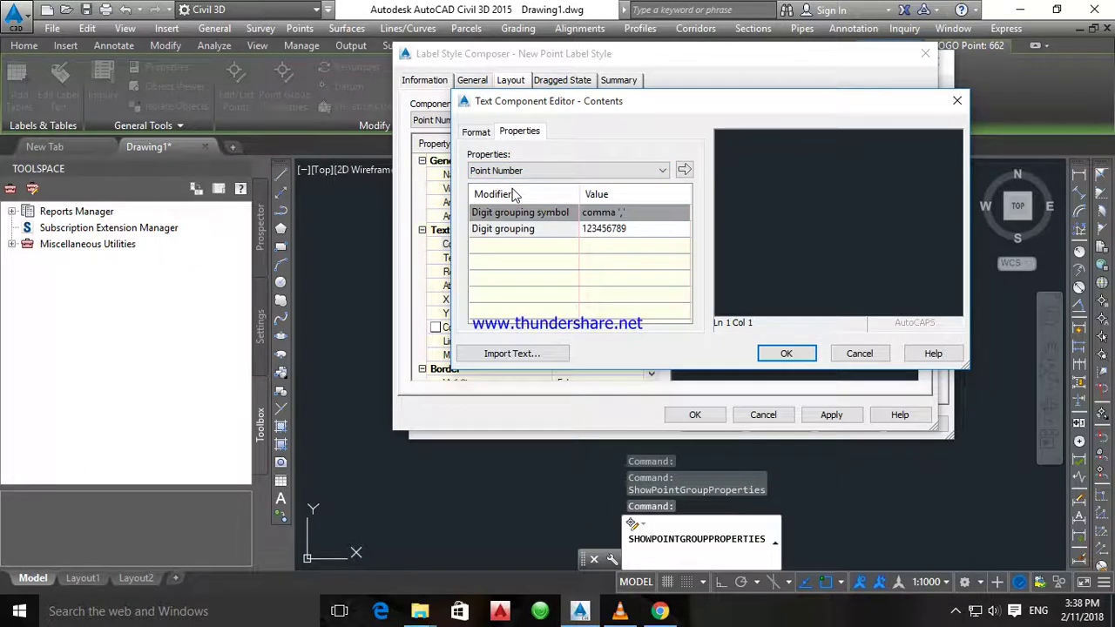
pyautogui.click(685, 170)
pyautogui.click(874, 139)
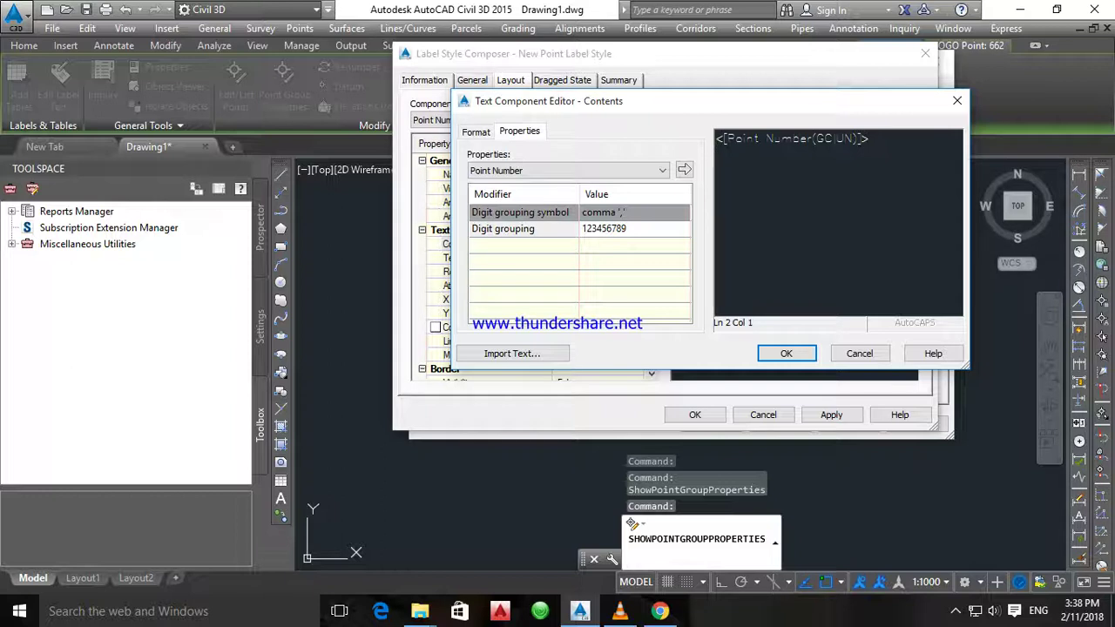
# Step: Insert the Easting property on the second line of the label contents and prefix it with "E="
pyautogui.click(541, 171)
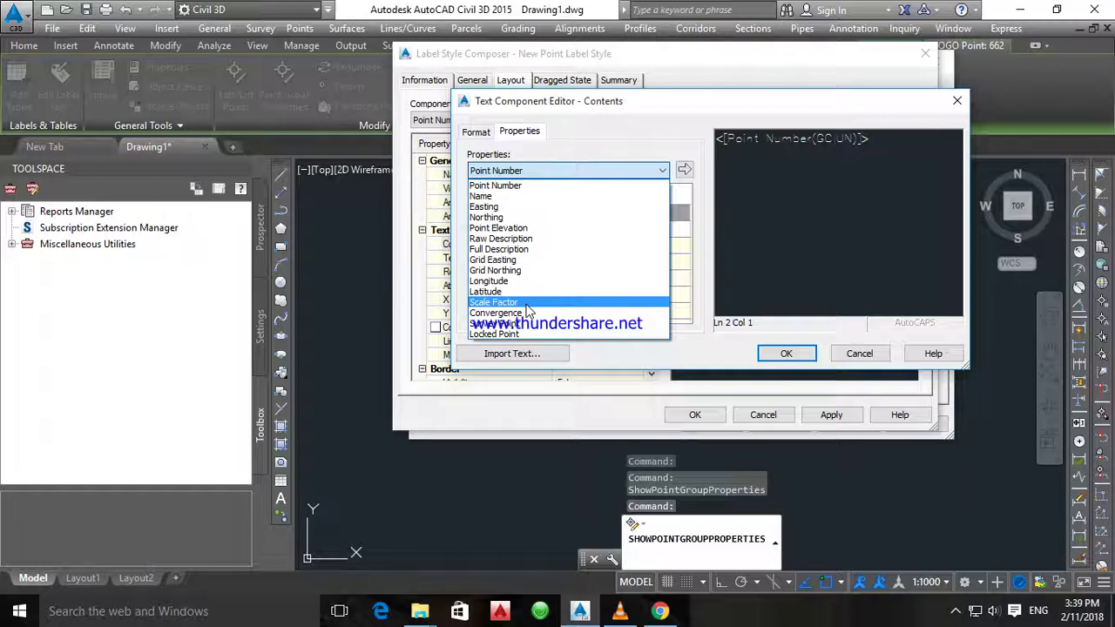
pyautogui.click(496, 209)
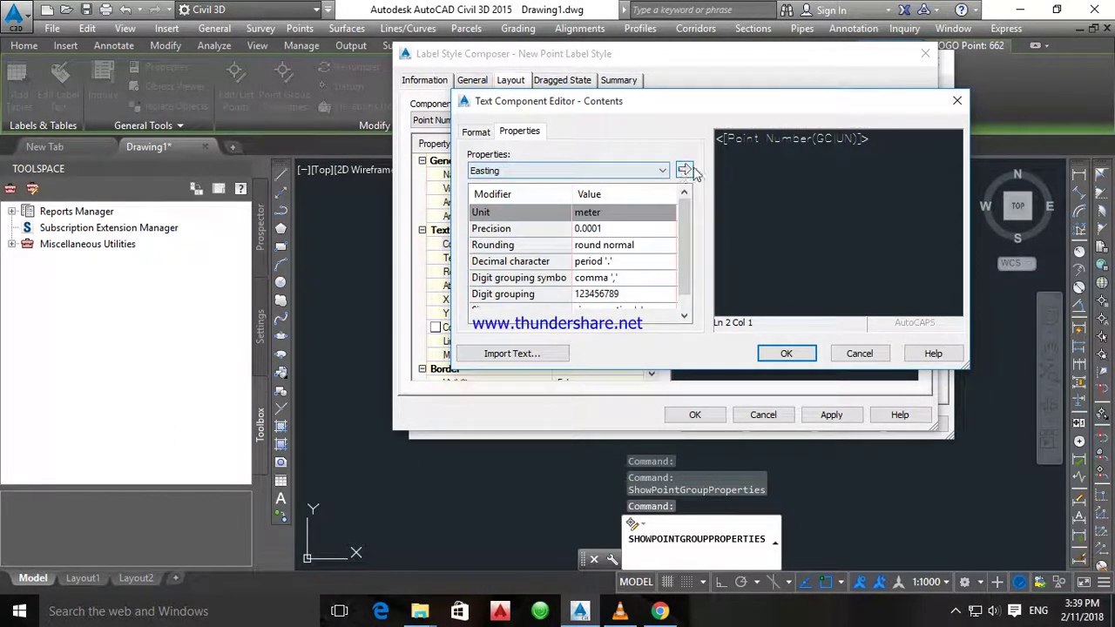
pyautogui.click(685, 171)
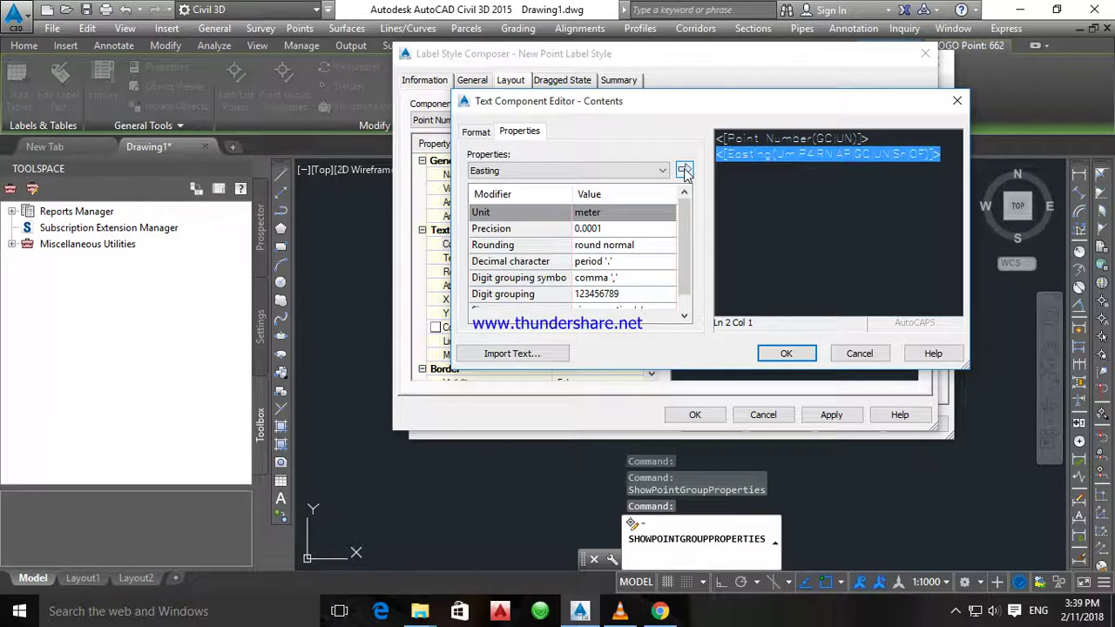
pyautogui.click(729, 165)
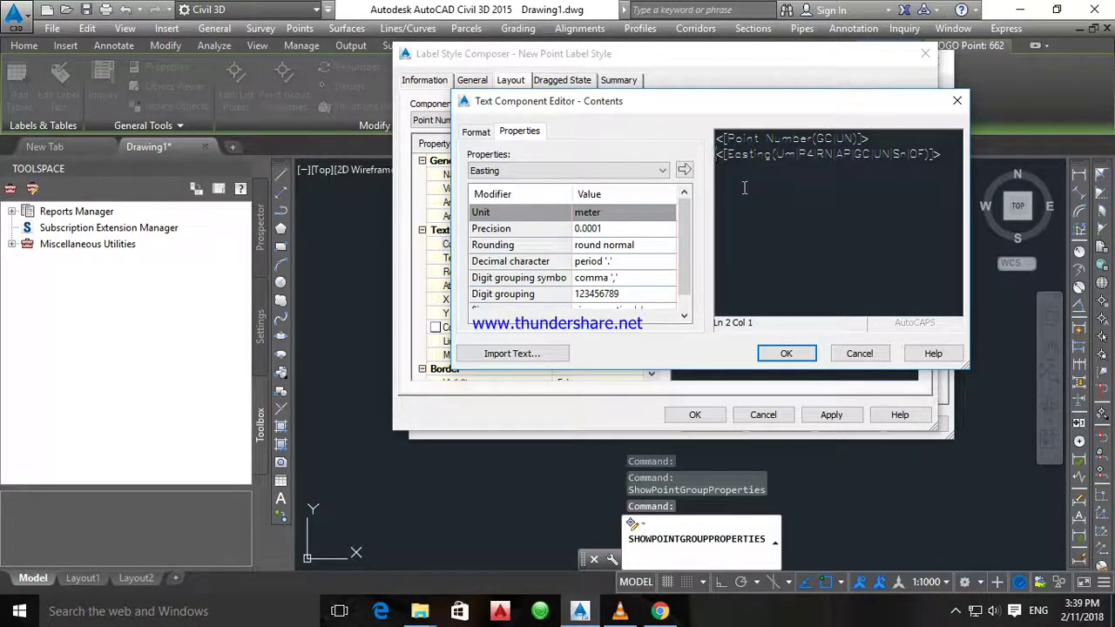
pyautogui.write('E=')
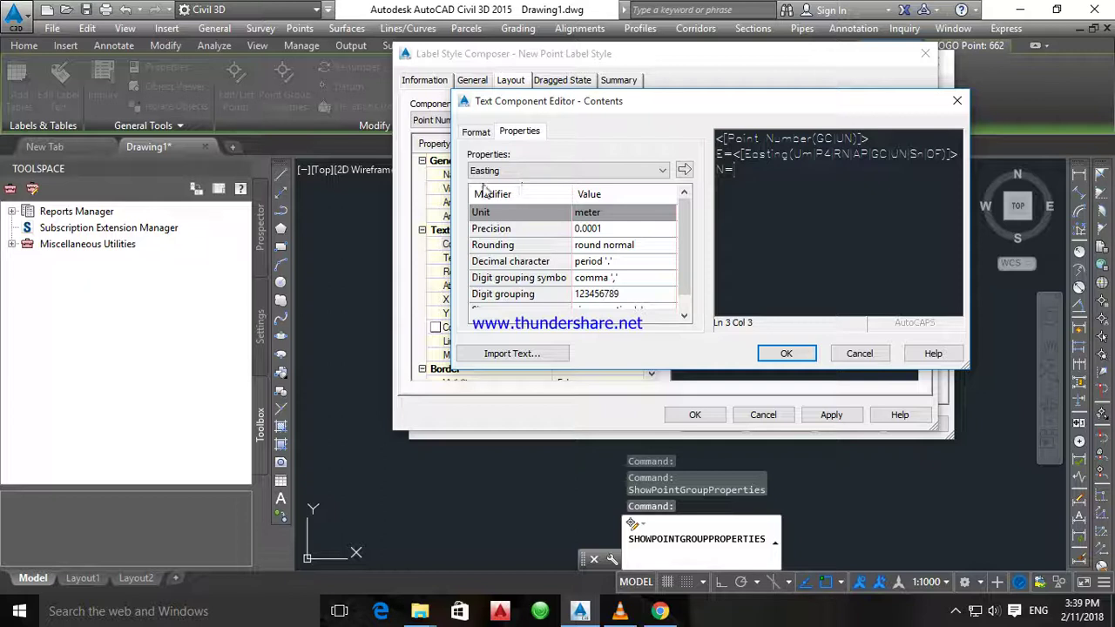
# Step: Insert the Northing property after "N=" on a third line of the label contents
pyautogui.click(530, 172)
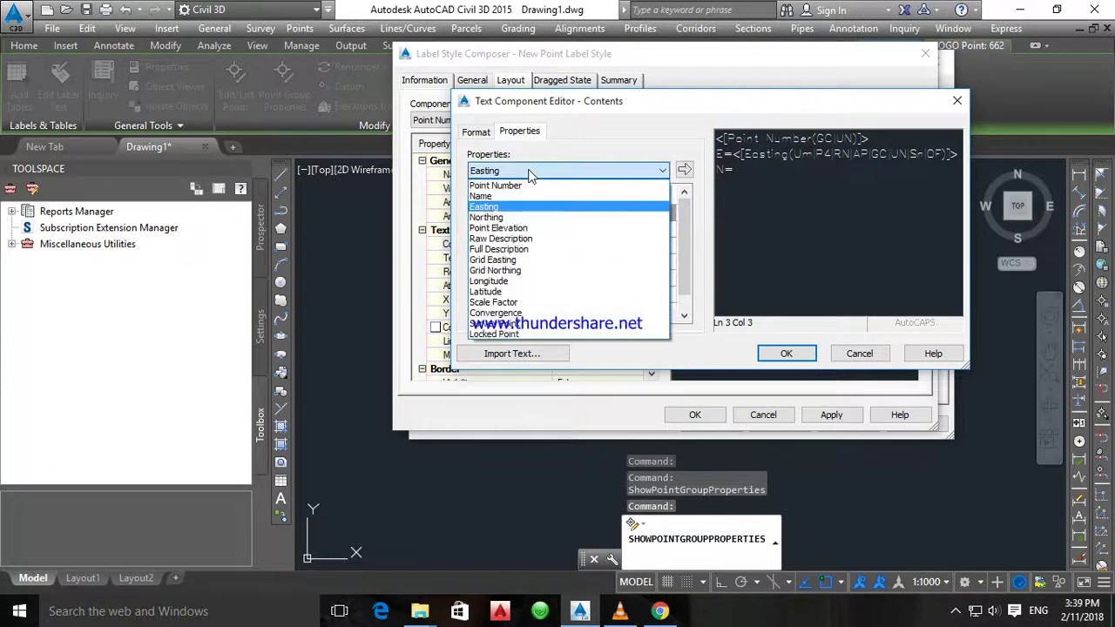
pyautogui.click(494, 217)
pyautogui.click(684, 172)
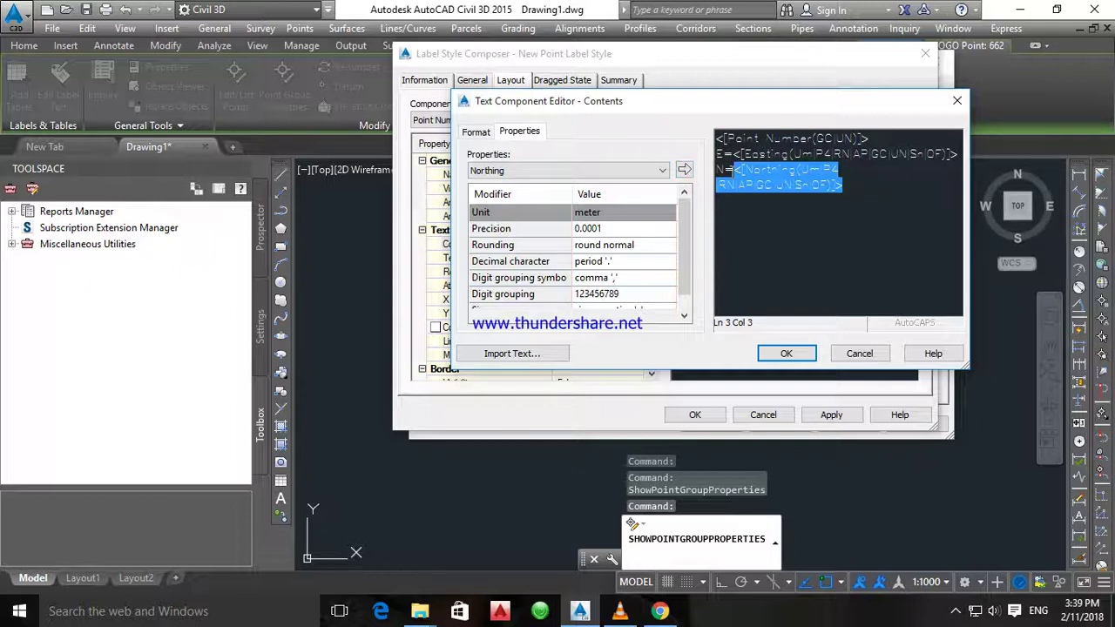
# Step: Add a new line starting with "H=" to the label contents and insert the Point Elevation property after it
pyautogui.click(610, 171)
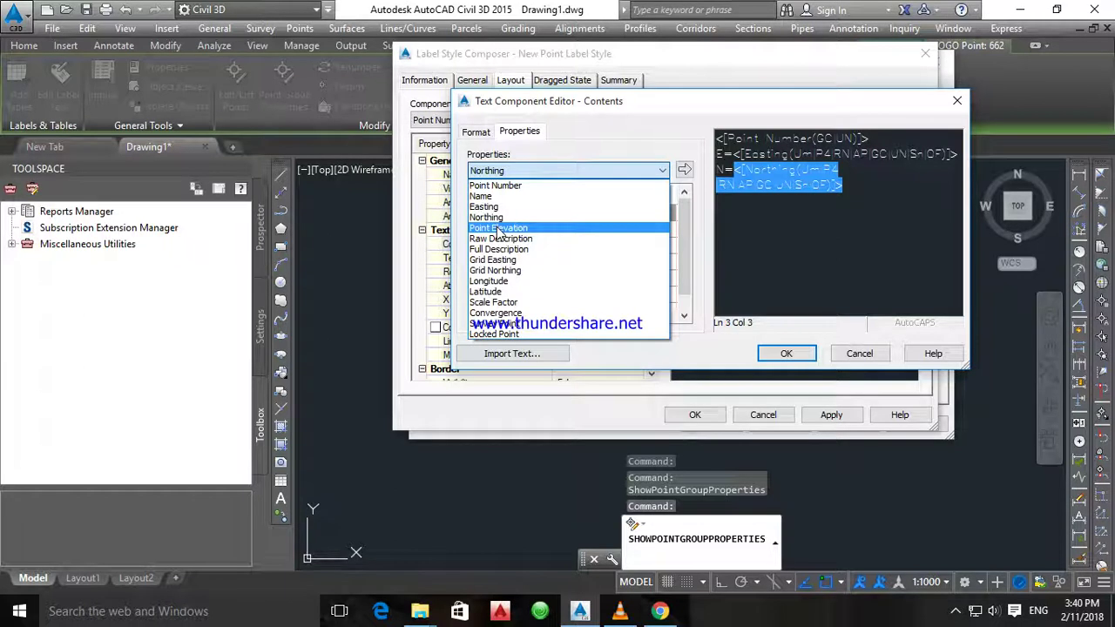
pyautogui.click(498, 229)
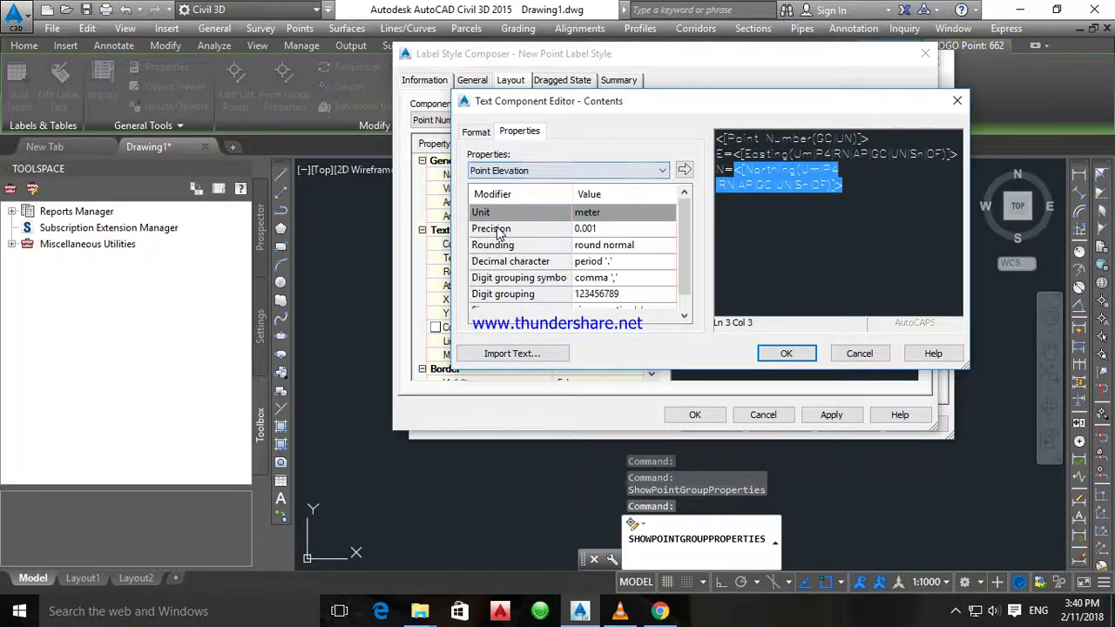
pyautogui.click(853, 193)
pyautogui.press('Return')
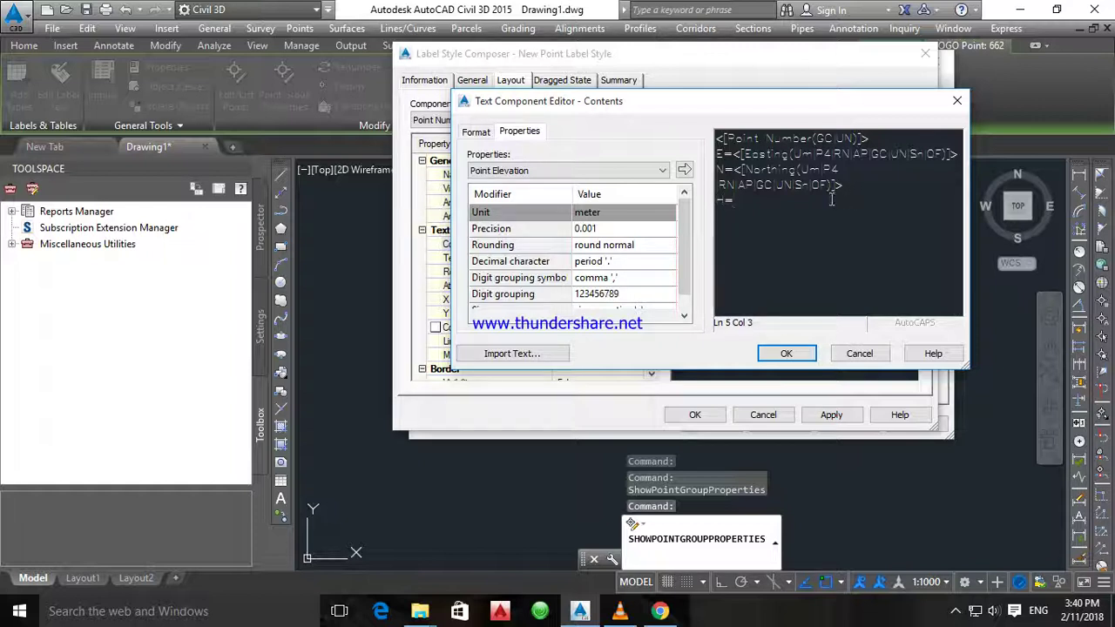
pyautogui.click(683, 170)
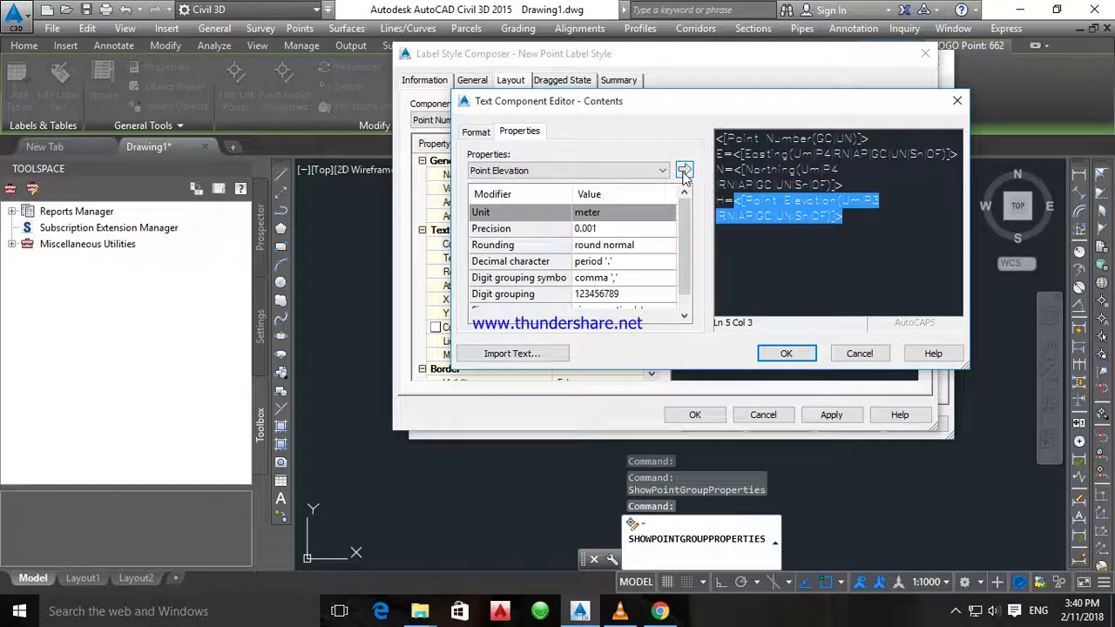
# Step: Accept the label contents, then apply the new label style and the point group properties to the drawing
pyautogui.click(785, 352)
pyautogui.click(831, 415)
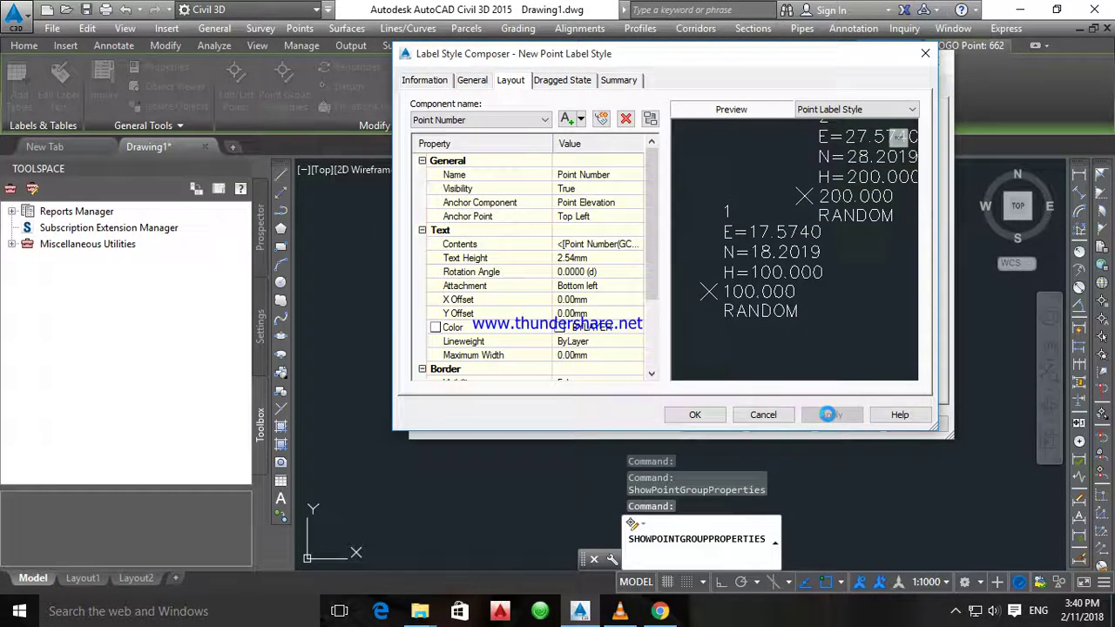
pyautogui.click(696, 416)
pyautogui.click(834, 424)
pyautogui.click(710, 424)
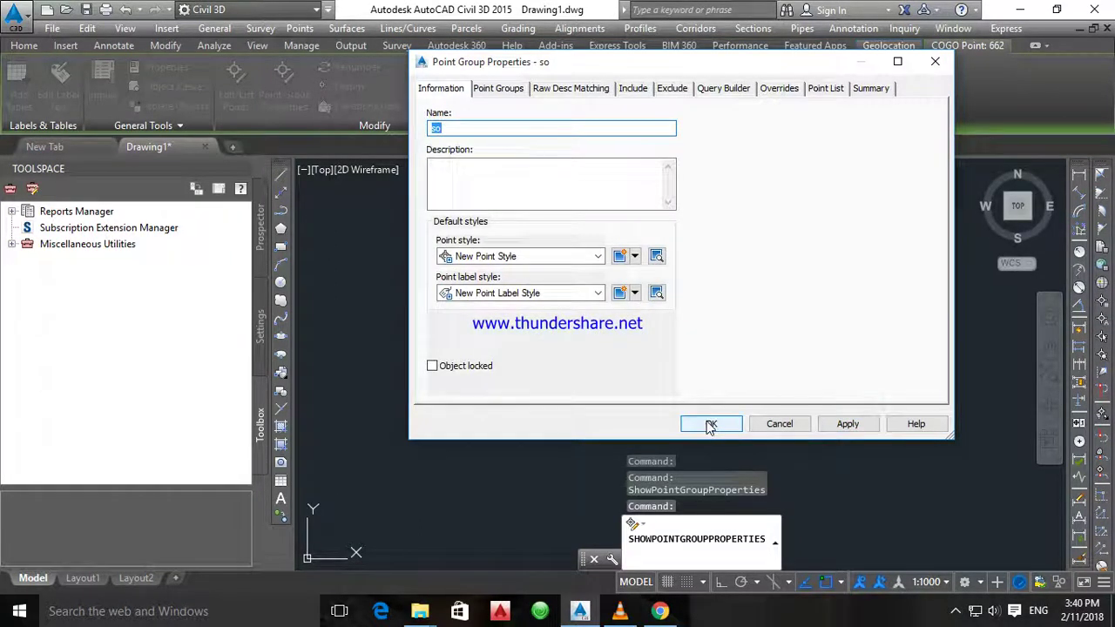
pyautogui.click(710, 424)
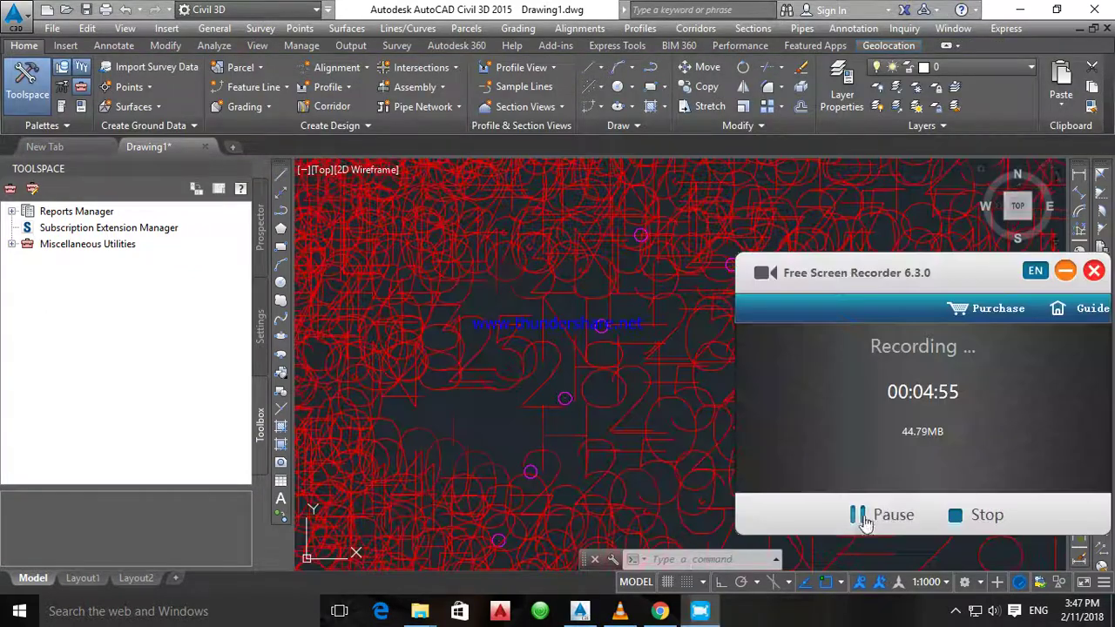
# Step: Edit the point label style of point group "so" and set the Point Number component's text height to 0.40 mm
pyautogui.click(1064, 270)
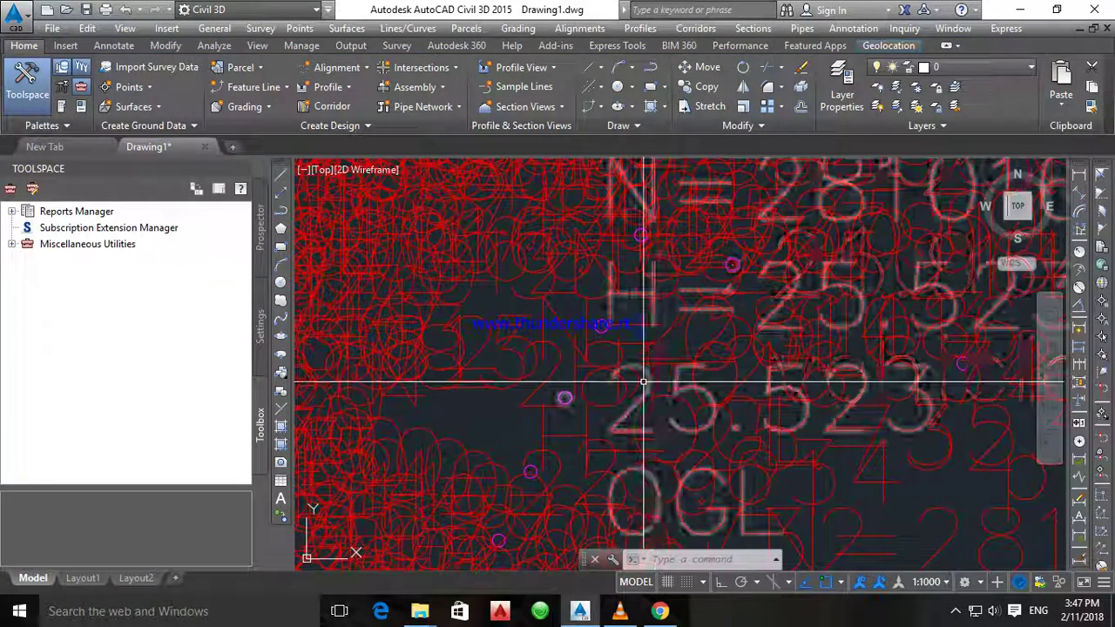
pyautogui.click(620, 324)
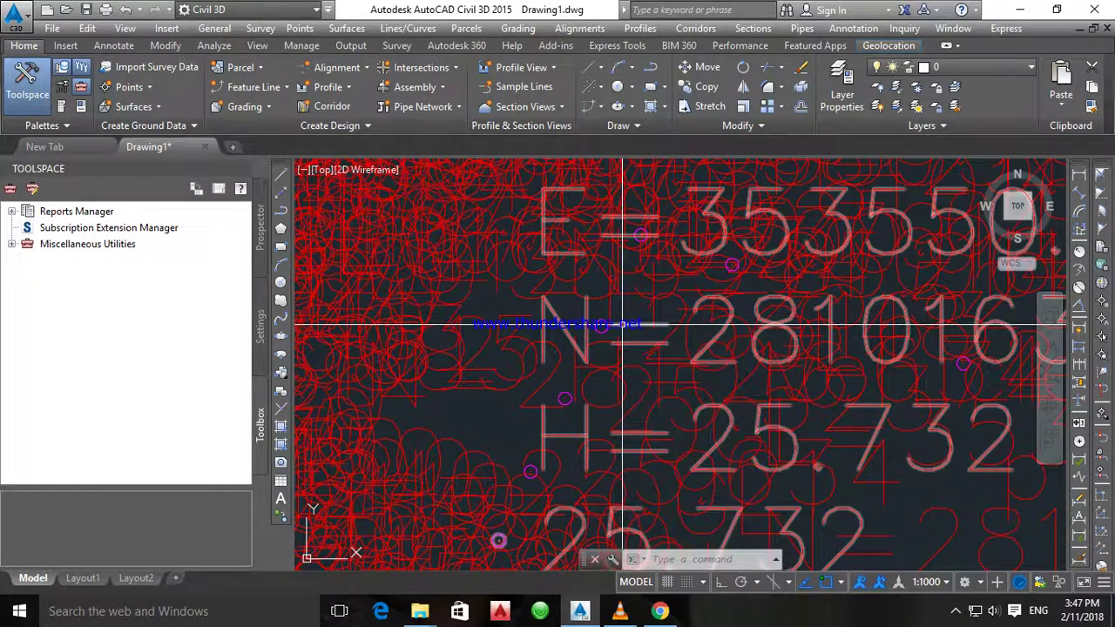
pyautogui.rightClick(621, 324)
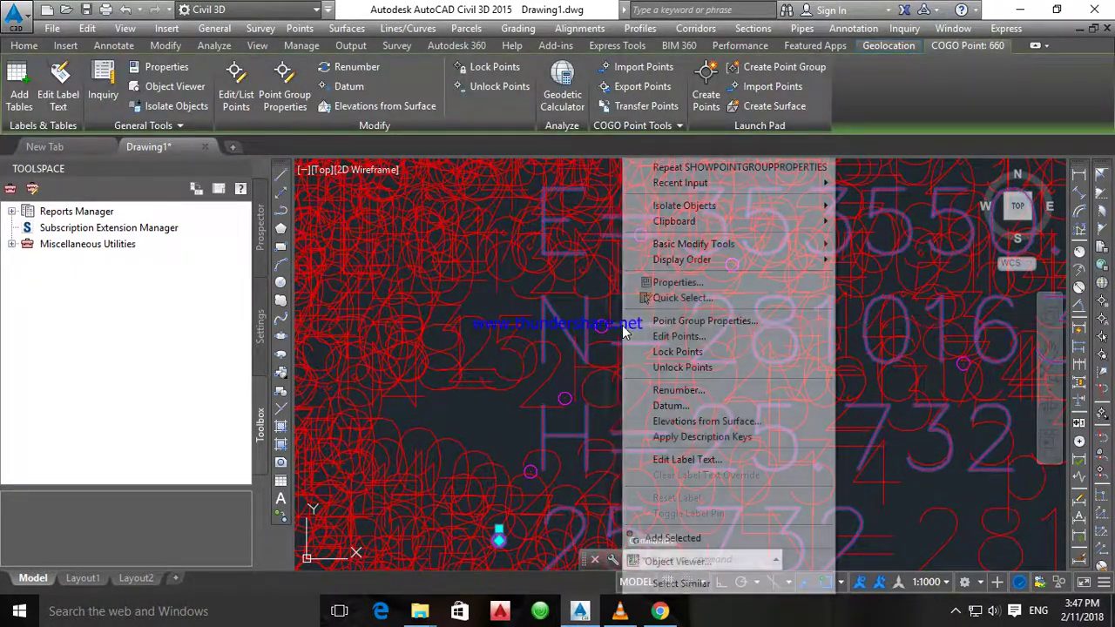
pyautogui.click(723, 322)
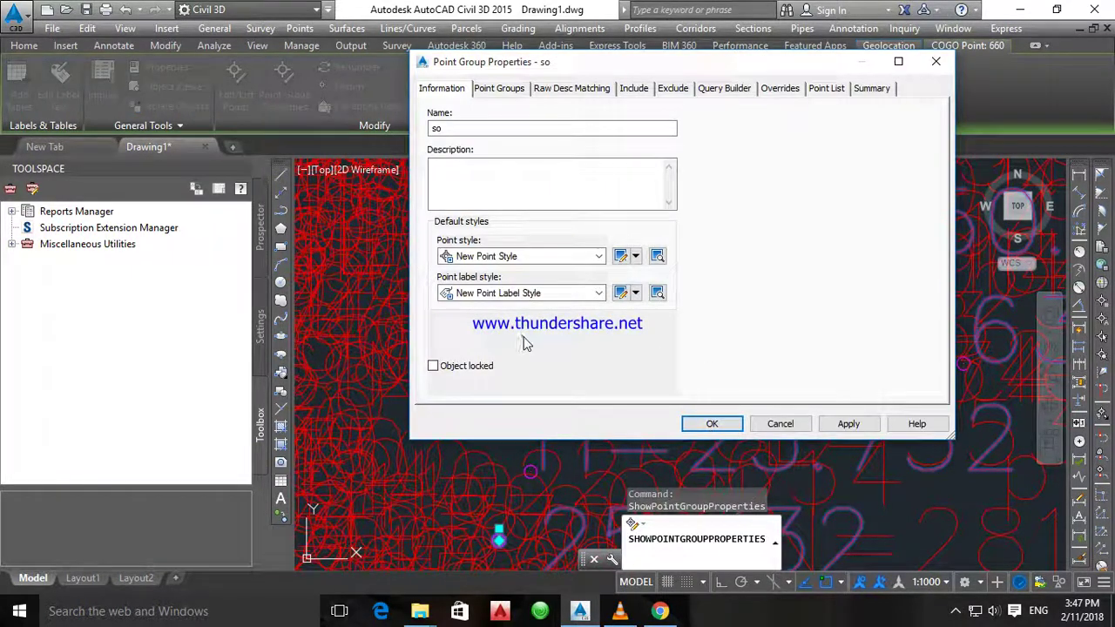
pyautogui.click(621, 297)
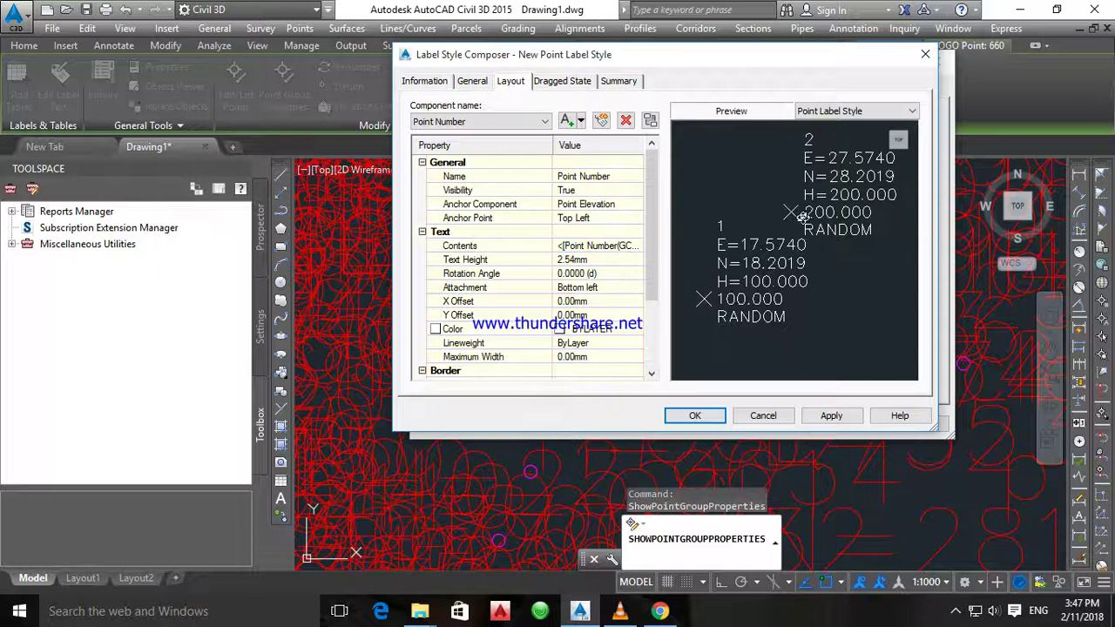
pyautogui.click(574, 261)
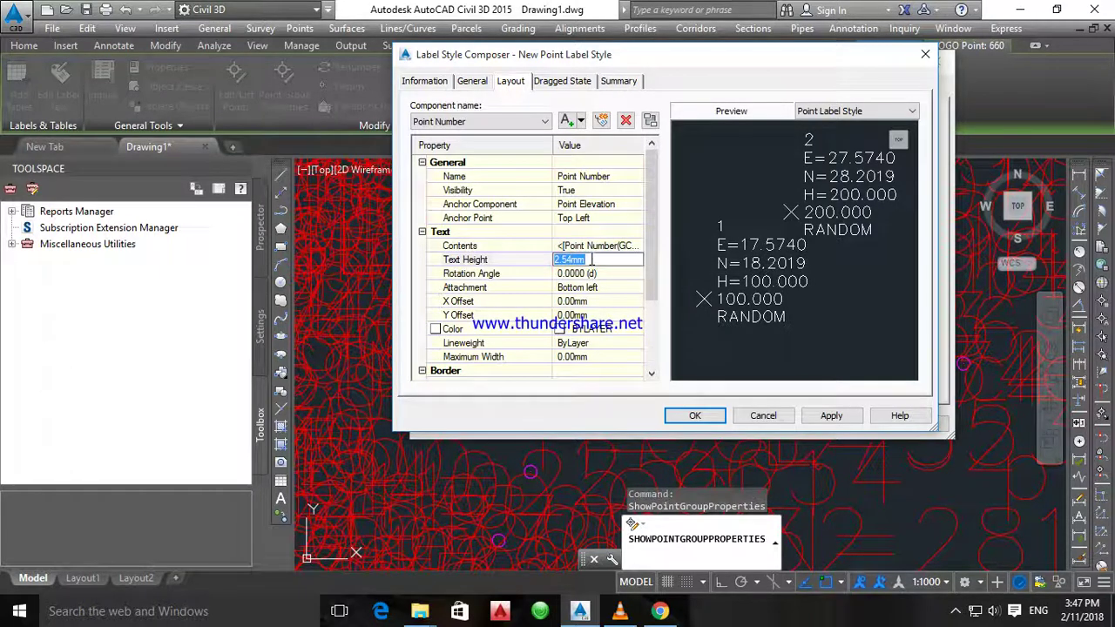
pyautogui.press('BackSpace')
pyautogui.scroll(-1, 653, 280)
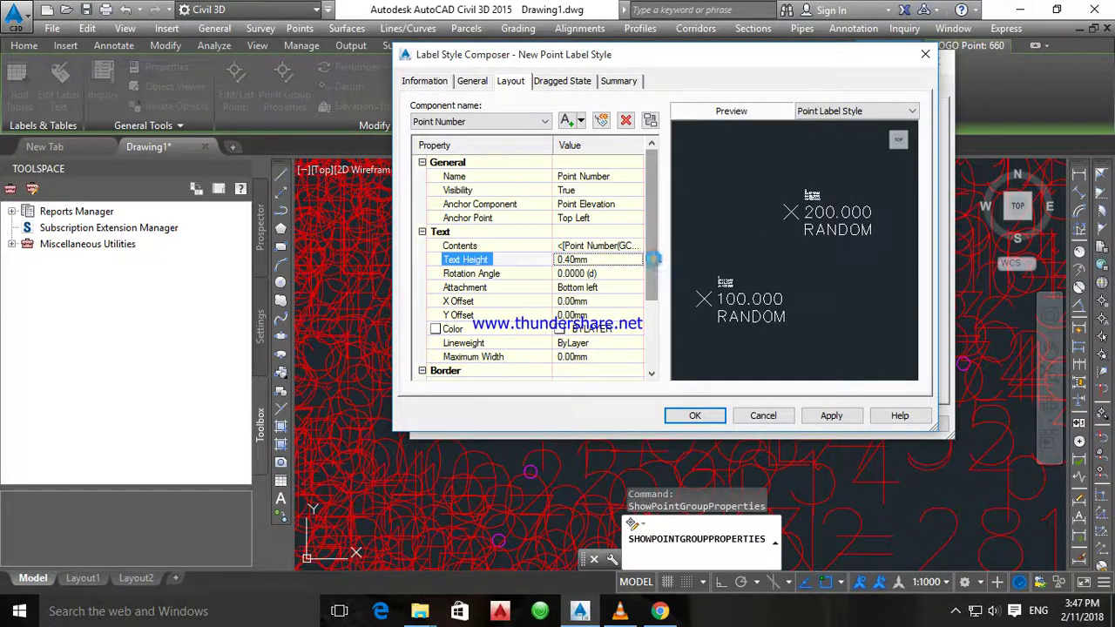
pyautogui.scroll(-1, 658, 280)
pyautogui.scroll(2, 659, 281)
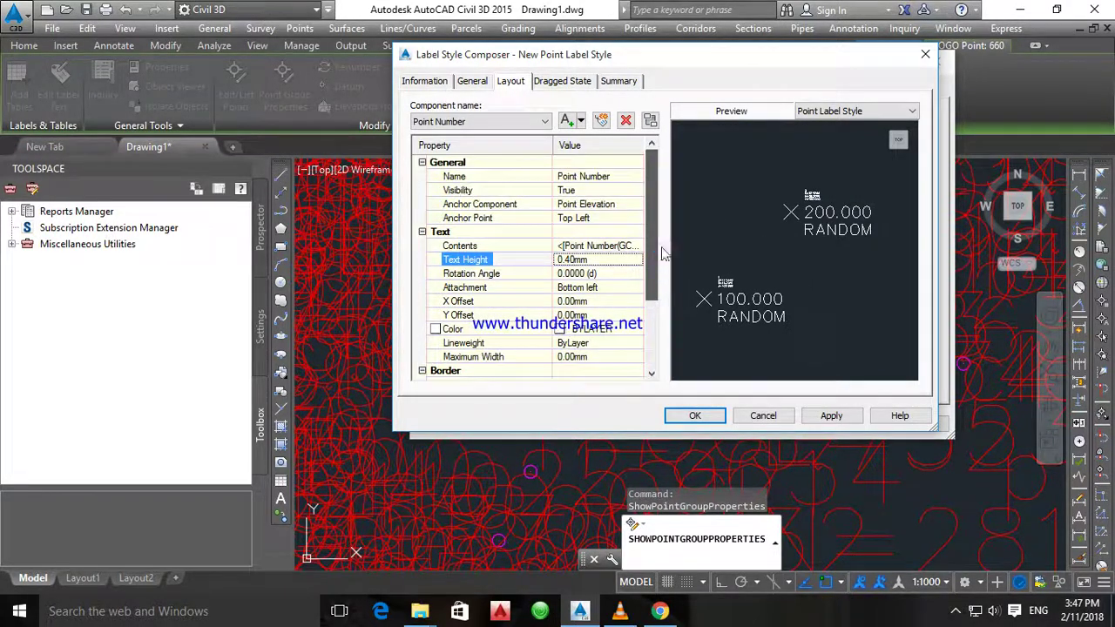
pyautogui.click(607, 247)
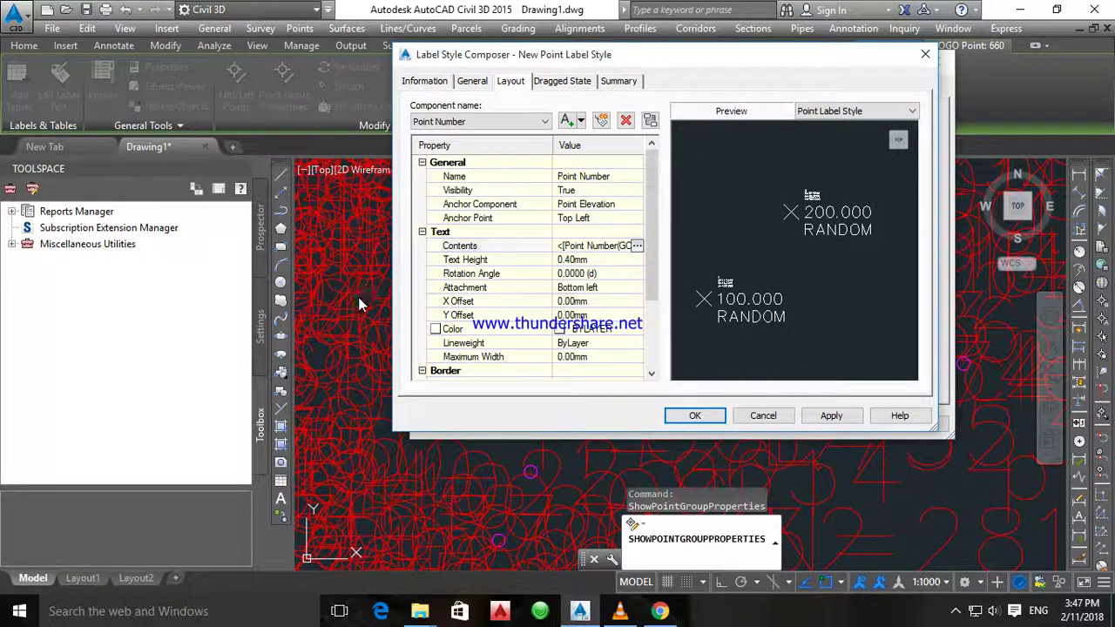
# Step: Open the Point Number component's contents and set the color of the Point Number line to Cyan
pyautogui.click(637, 247)
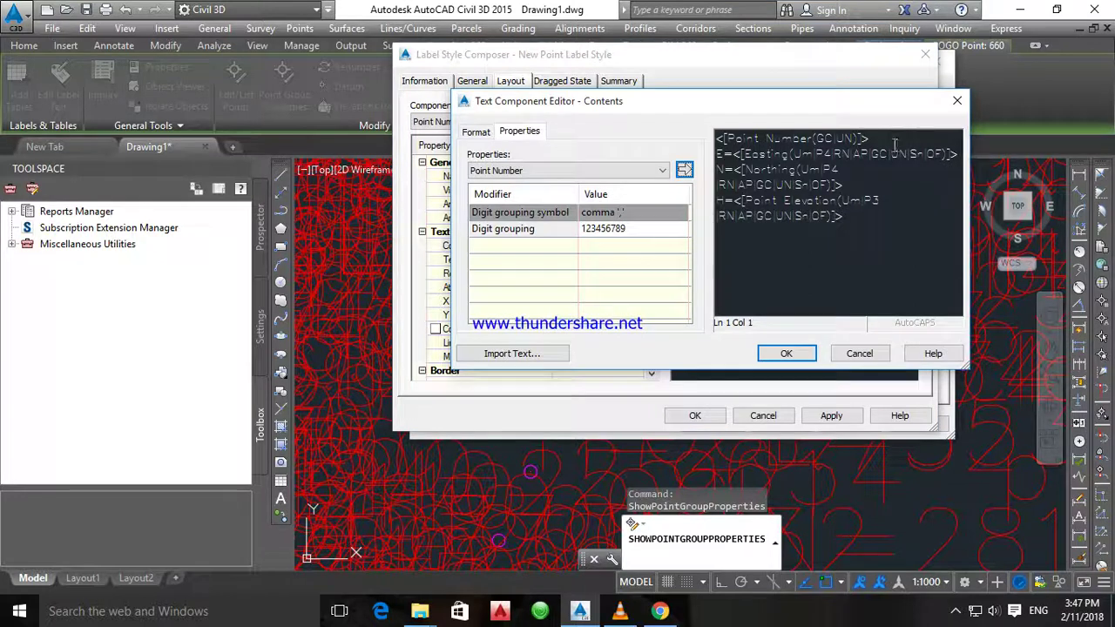
pyautogui.moveTo(888, 139); pyautogui.dragTo(703, 146)
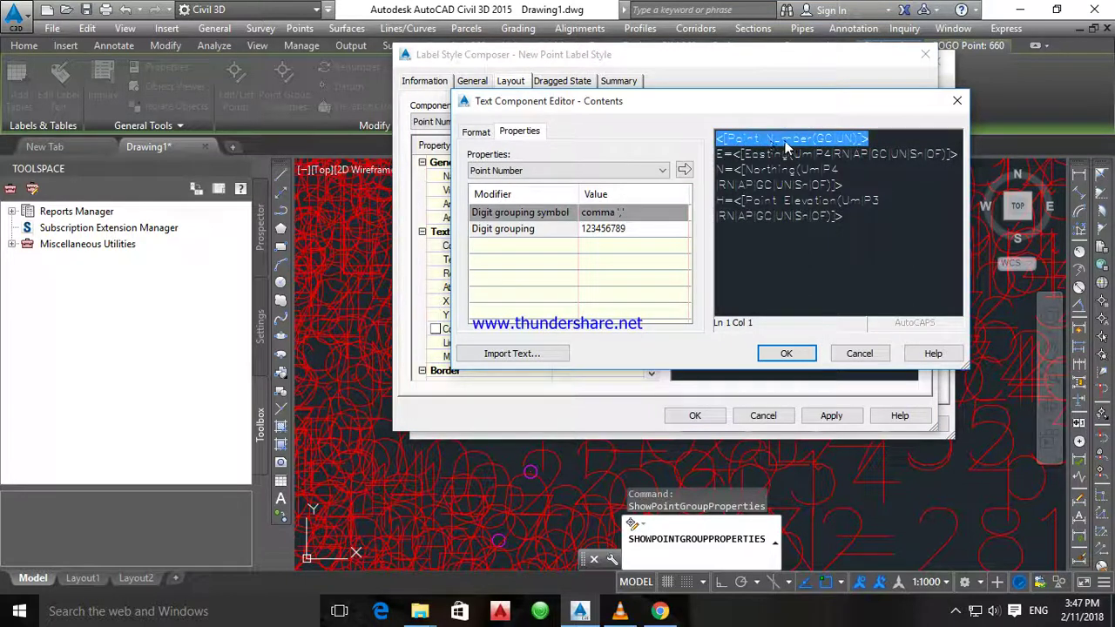
pyautogui.click(479, 133)
pyautogui.click(519, 270)
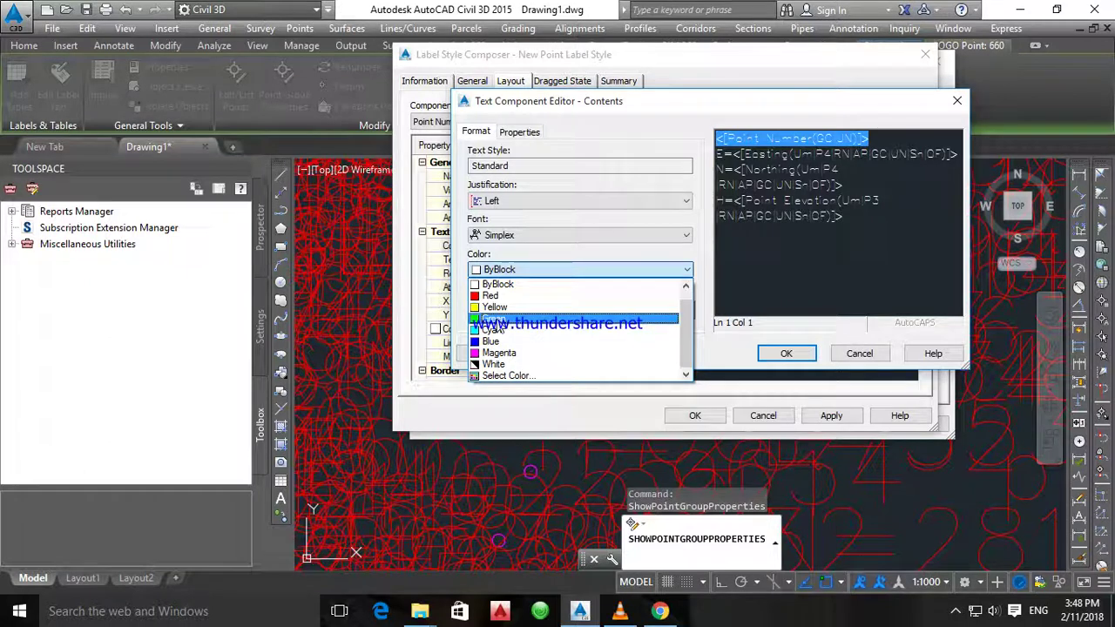
pyautogui.click(498, 331)
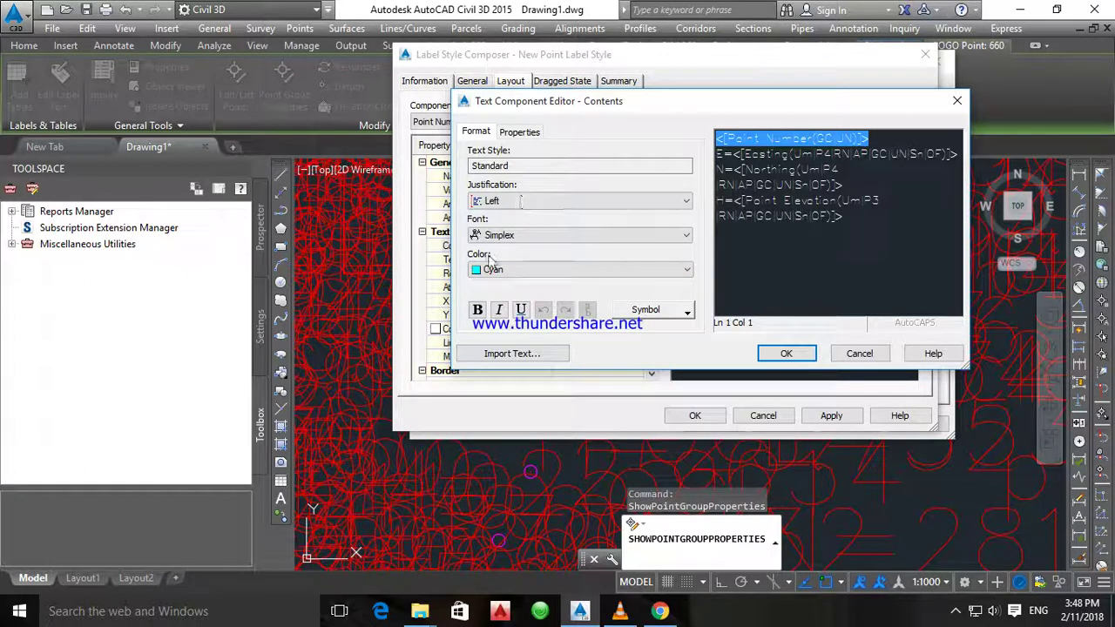
# Step: Set the font of the Point Number line to Arial
pyautogui.click(511, 235)
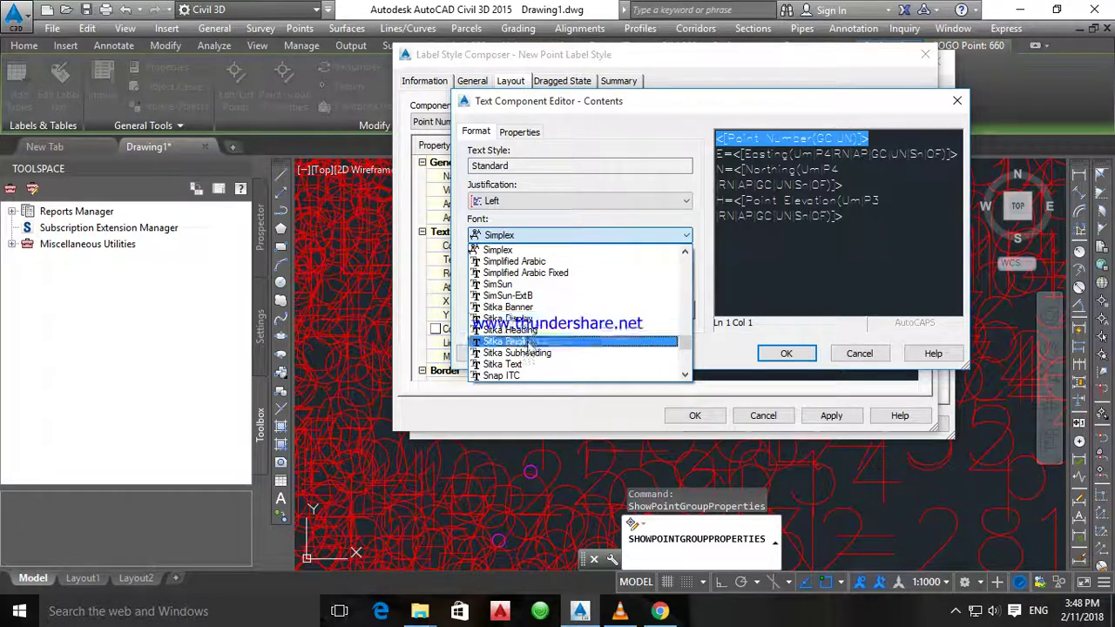
pyautogui.scroll(2, 527, 348)
pyautogui.scroll(5, 529, 350)
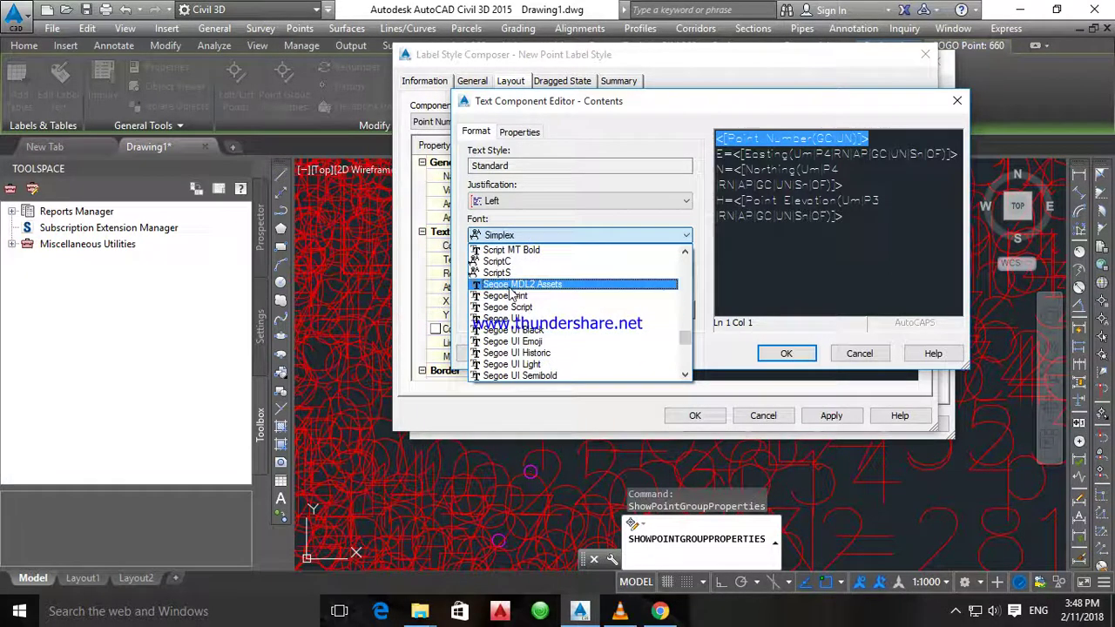
pyautogui.scroll(3, 540, 337)
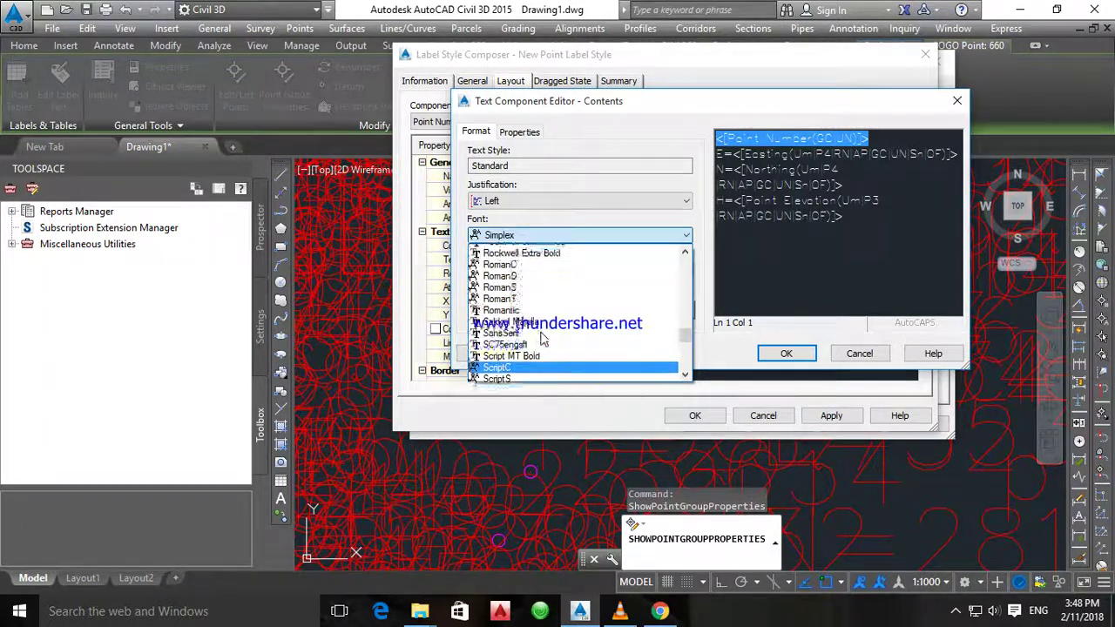
pyautogui.scroll(4, 542, 337)
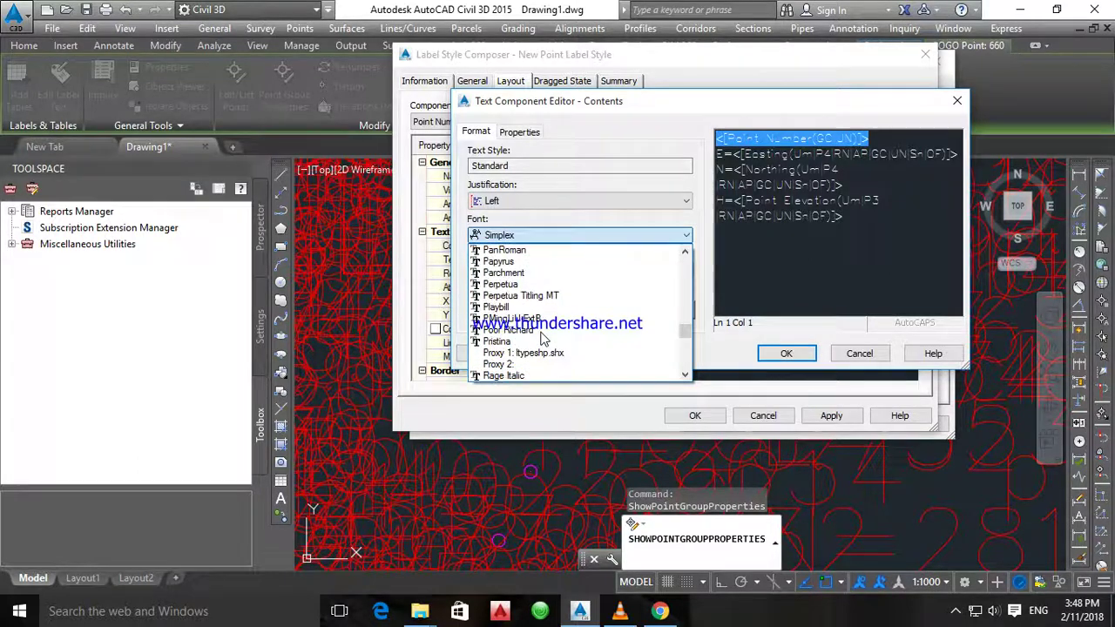
pyautogui.press('a')
pyautogui.scroll(-2, 533, 277)
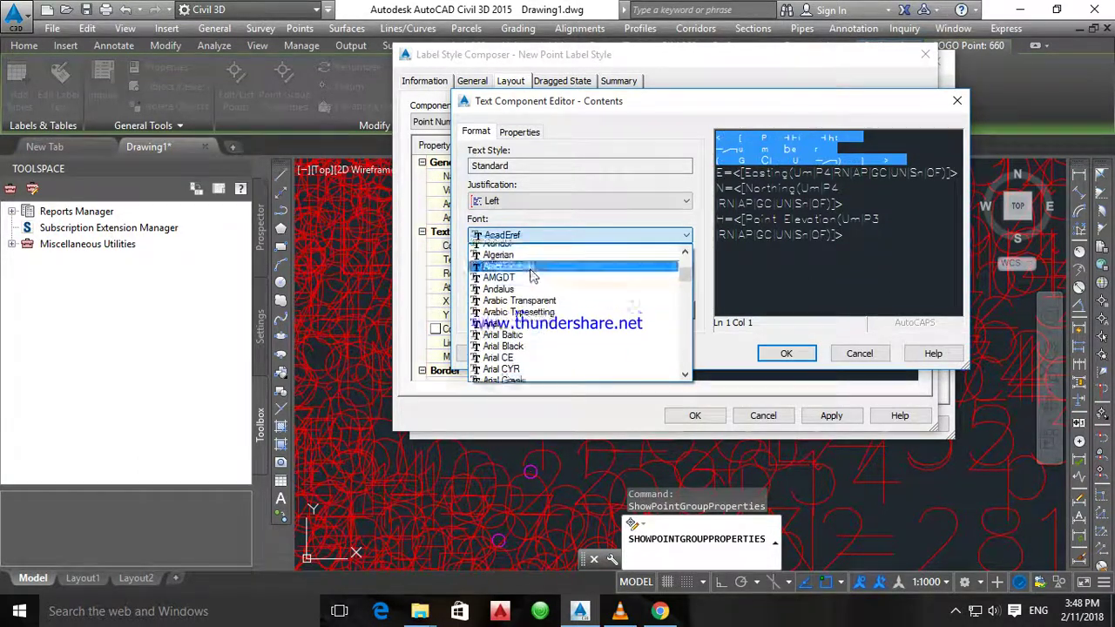
pyautogui.click(509, 296)
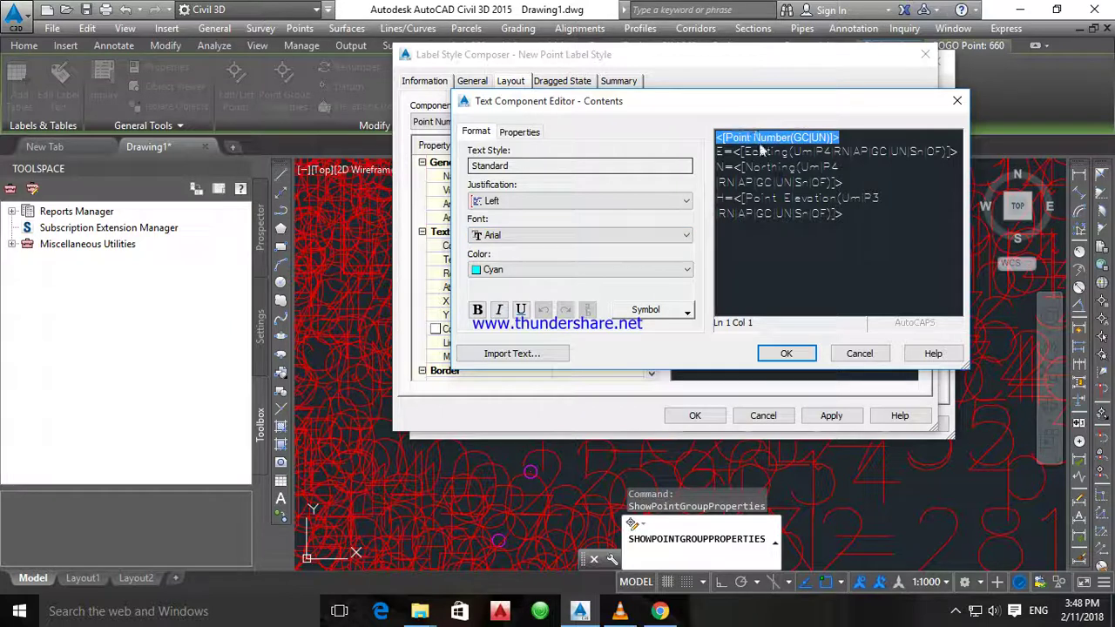
# Step: Format the whole "H=" Point Elevation line with Blue color and the Arial font
pyautogui.moveTo(843, 214); pyautogui.dragTo(734, 199)
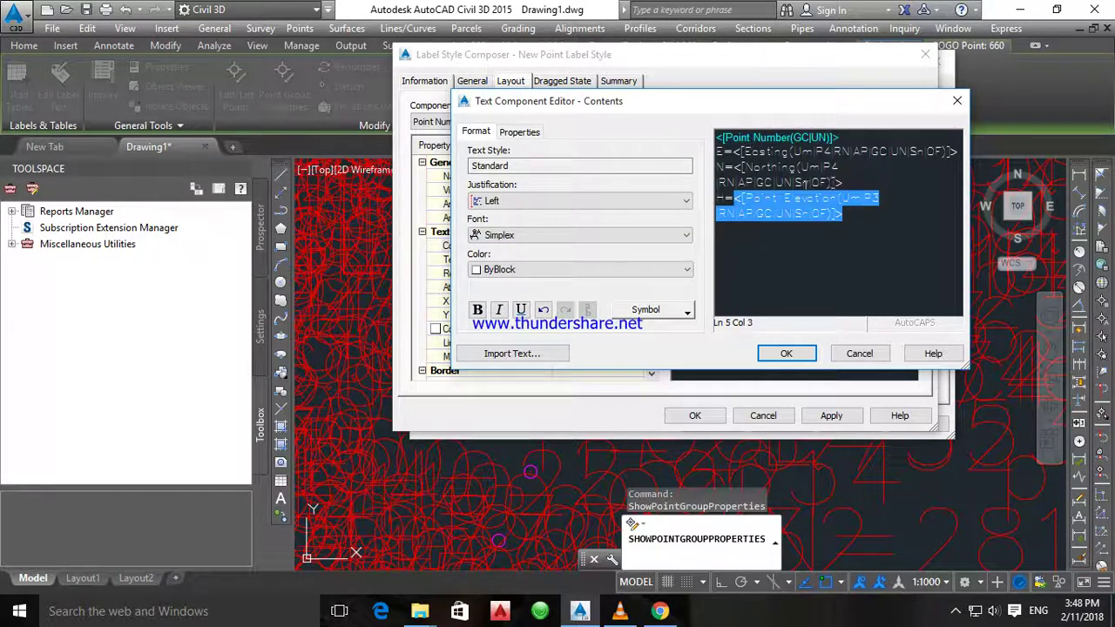
pyautogui.click(717, 200)
pyautogui.moveTo(717, 200); pyautogui.dragTo(873, 217)
pyautogui.click(514, 270)
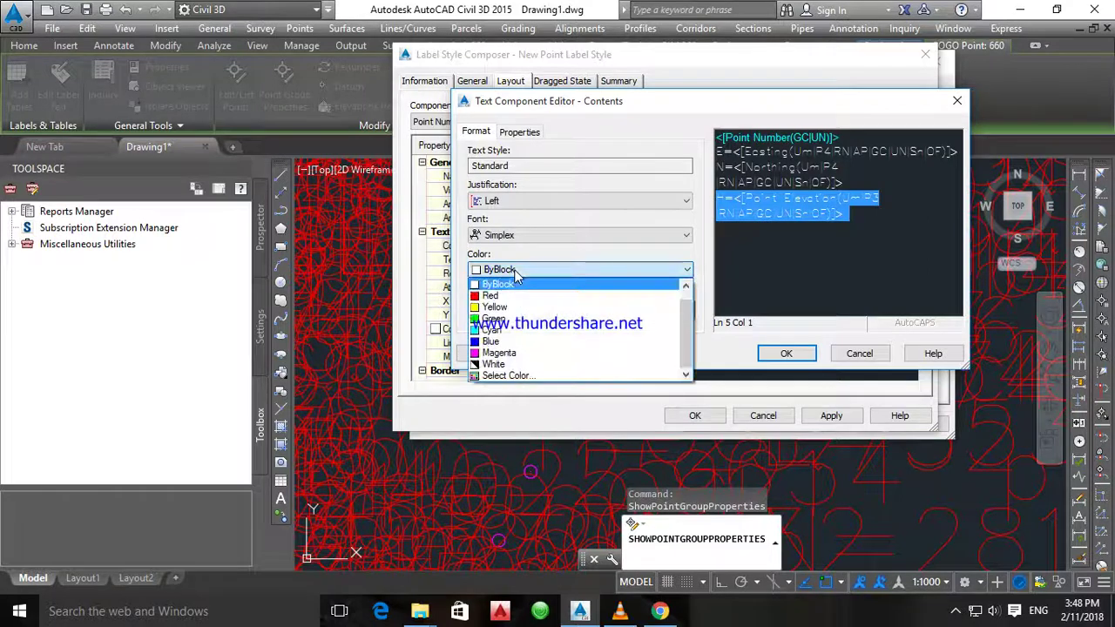
pyautogui.click(497, 343)
pyautogui.click(557, 235)
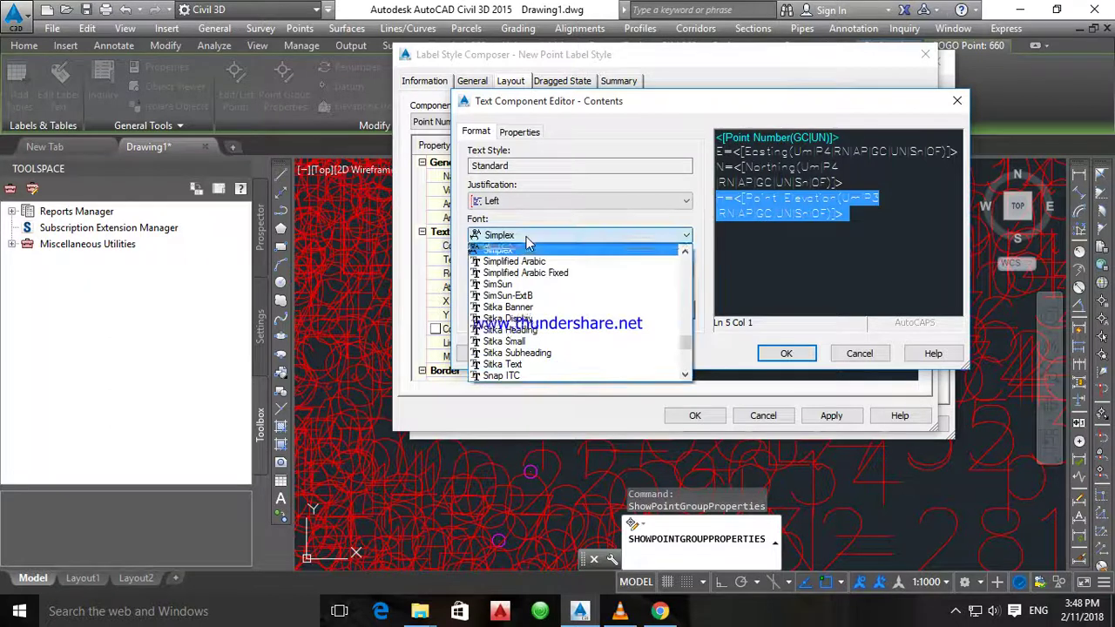
pyautogui.press('a')
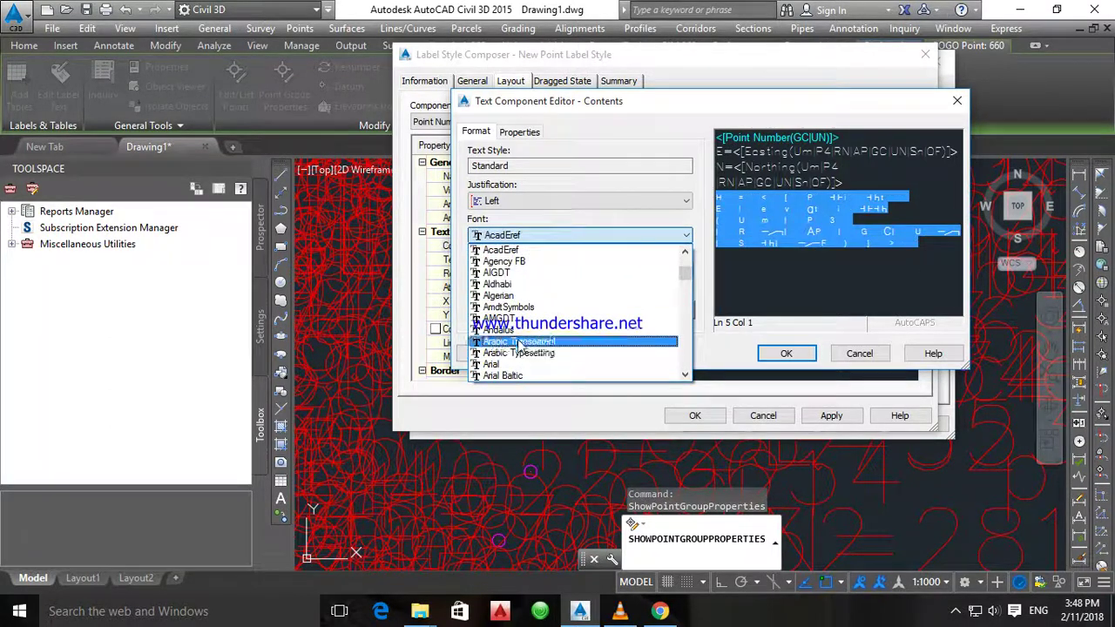
pyautogui.scroll(-3, 509, 339)
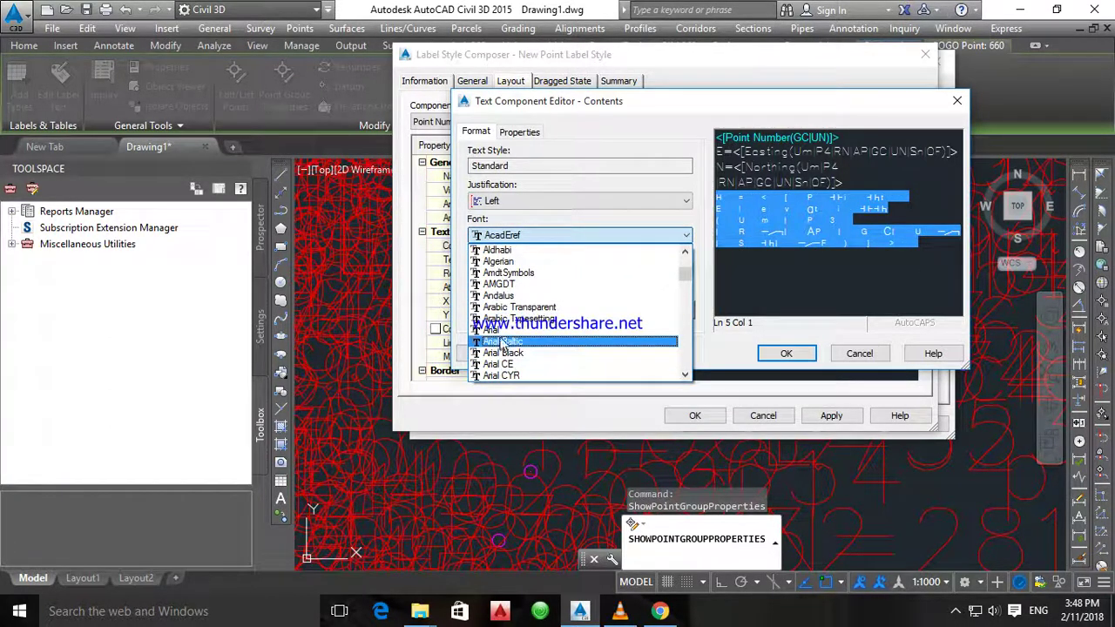
pyautogui.click(501, 332)
# Step: Set the font of the "E=" Easting and "N=" Northing lines to Arial and accept the label contents
pyautogui.moveTo(843, 183); pyautogui.dragTo(706, 155)
pyautogui.click(561, 235)
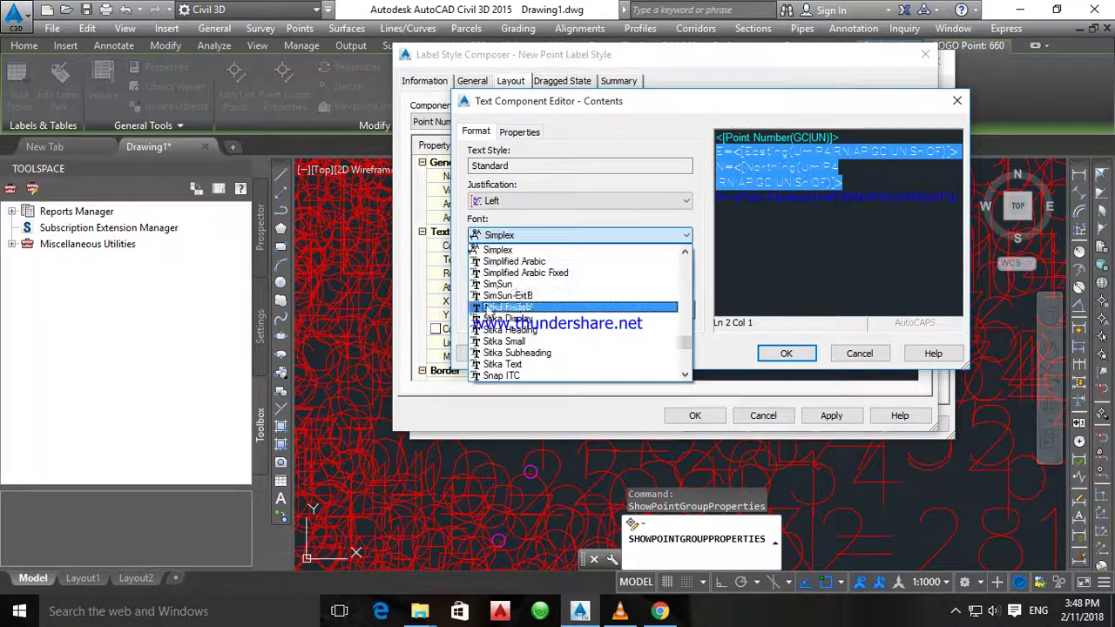
pyautogui.press('a')
pyautogui.scroll(-2, 532, 331)
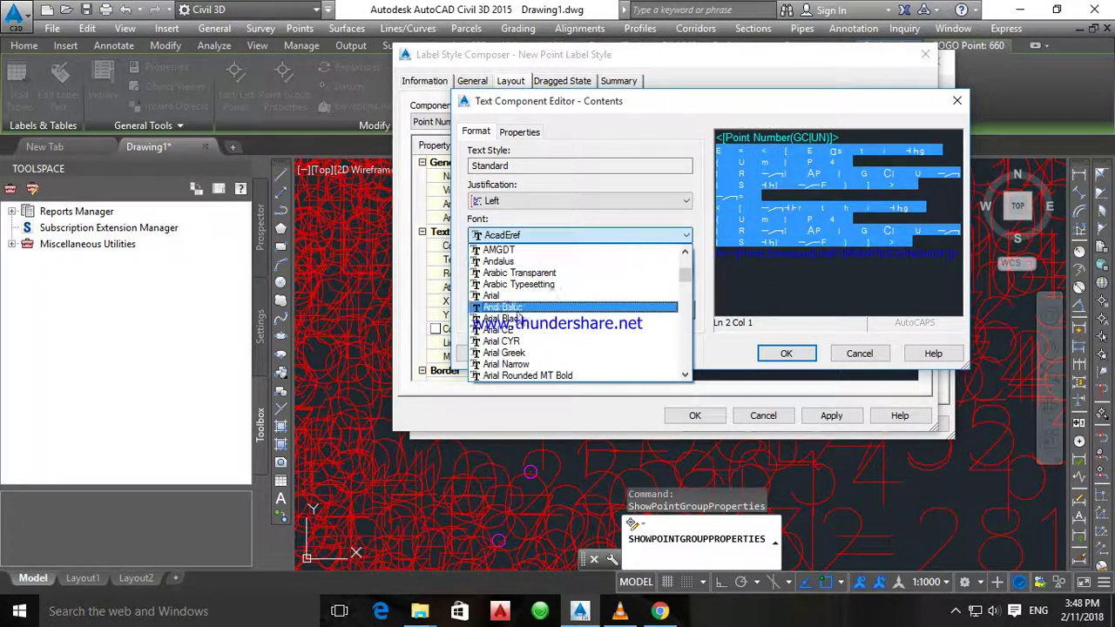
pyautogui.click(507, 296)
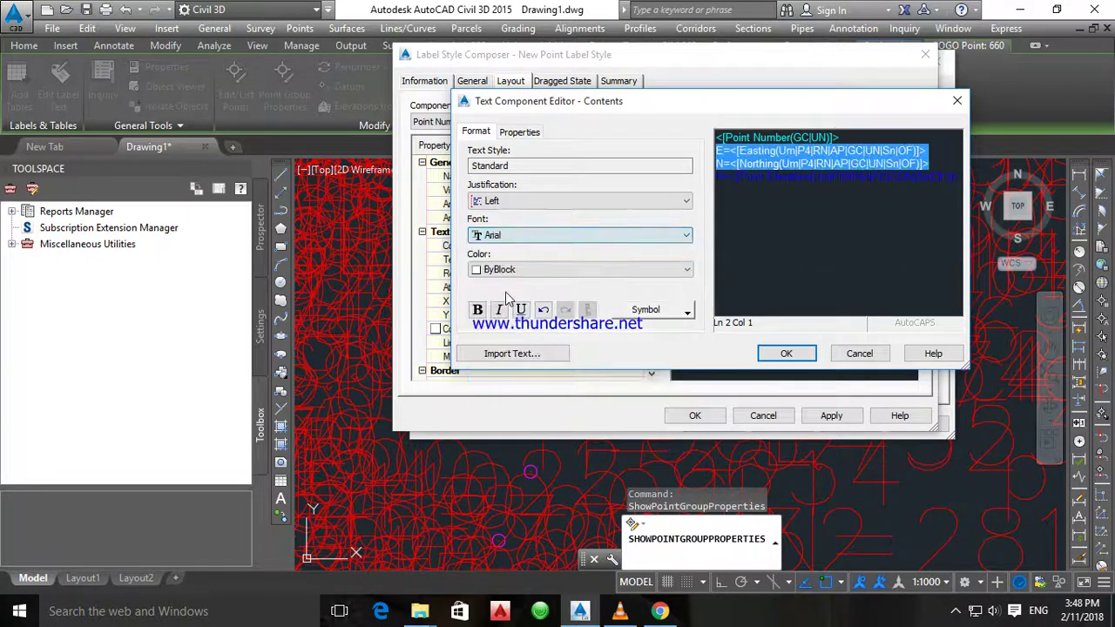
pyautogui.click(786, 354)
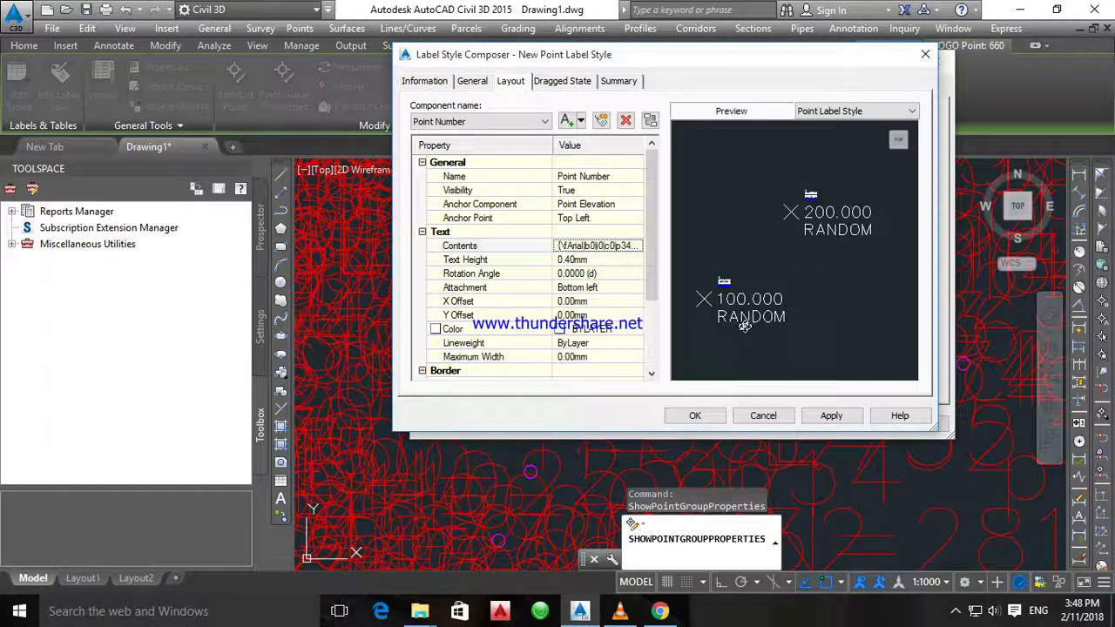
# Step: Apply the formatting changes to the point label style
pyautogui.click(499, 122)
pyautogui.click(499, 125)
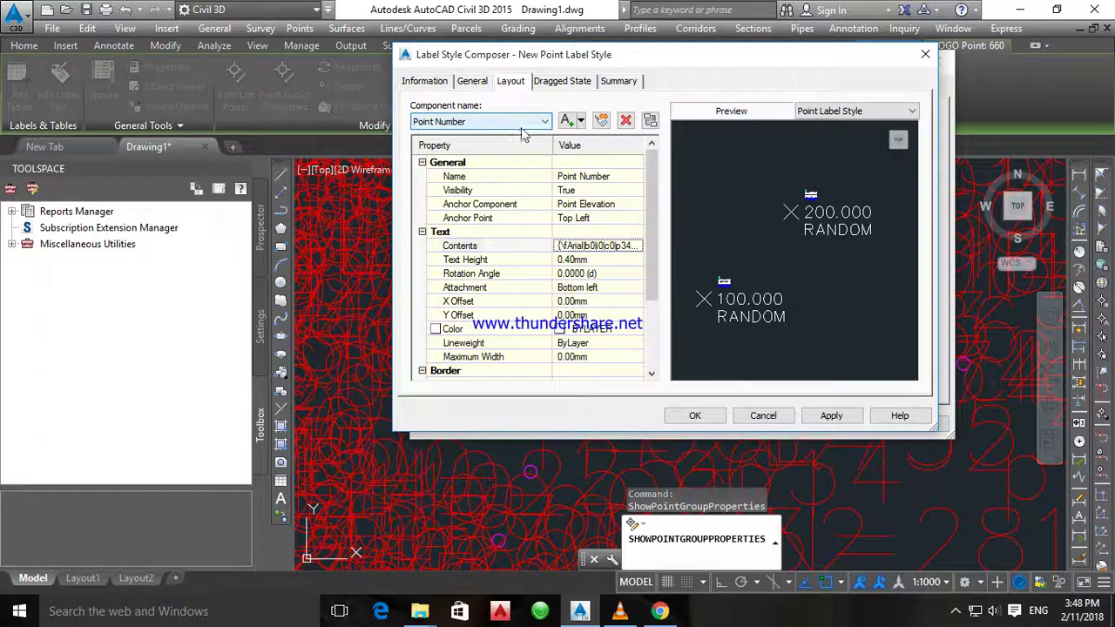
pyautogui.click(830, 416)
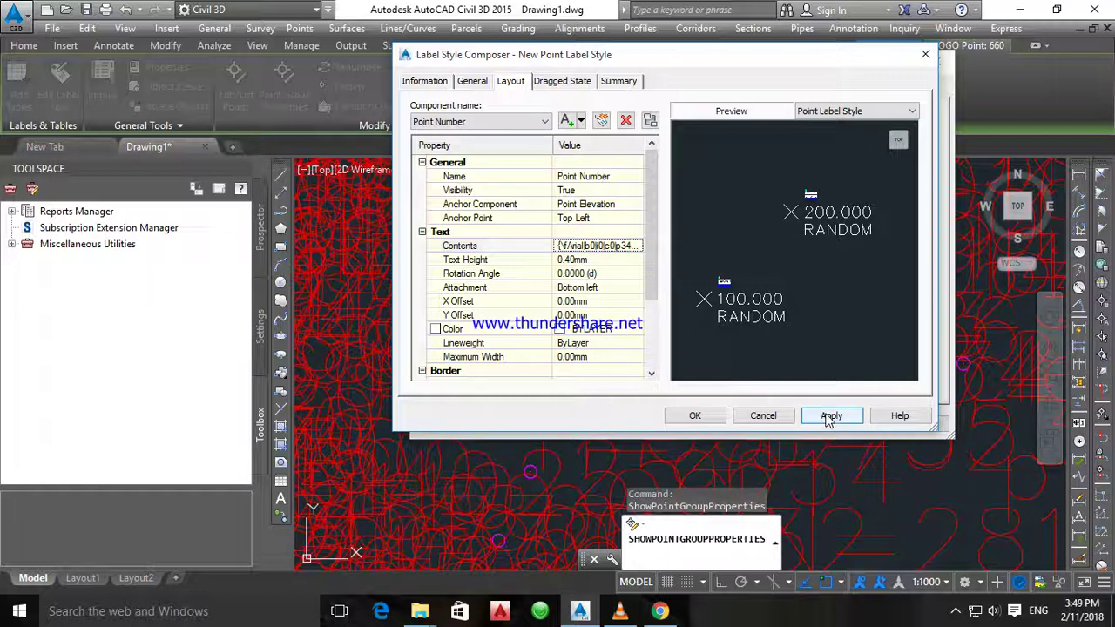
pyautogui.click(831, 416)
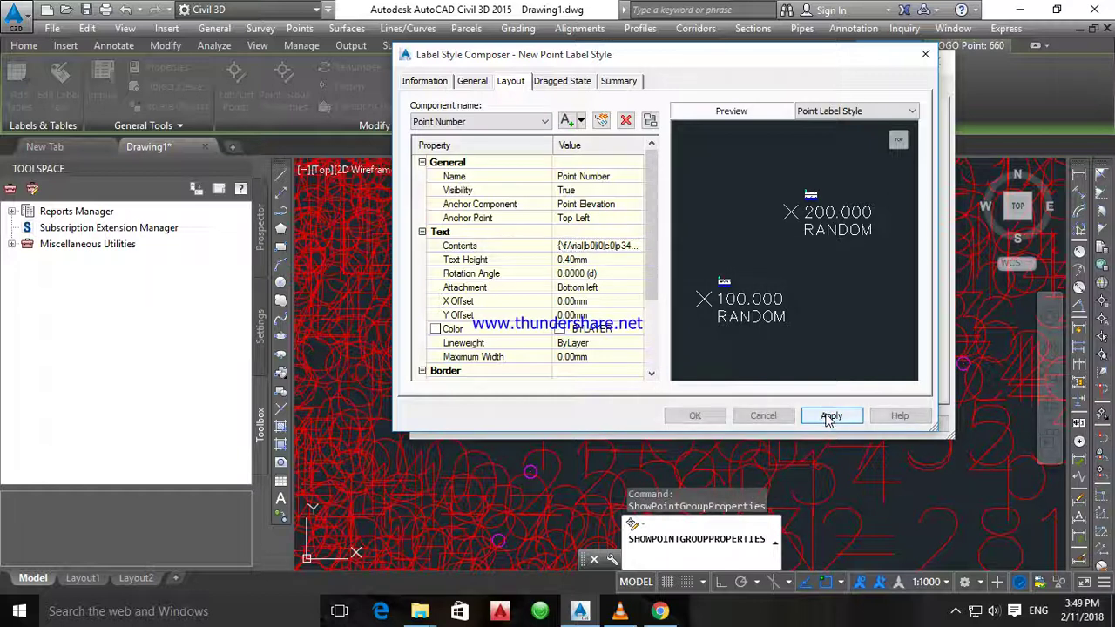
# Step: Delete the Point Elevation and Point Description components from the label style, leaving only Point Number
pyautogui.click(505, 122)
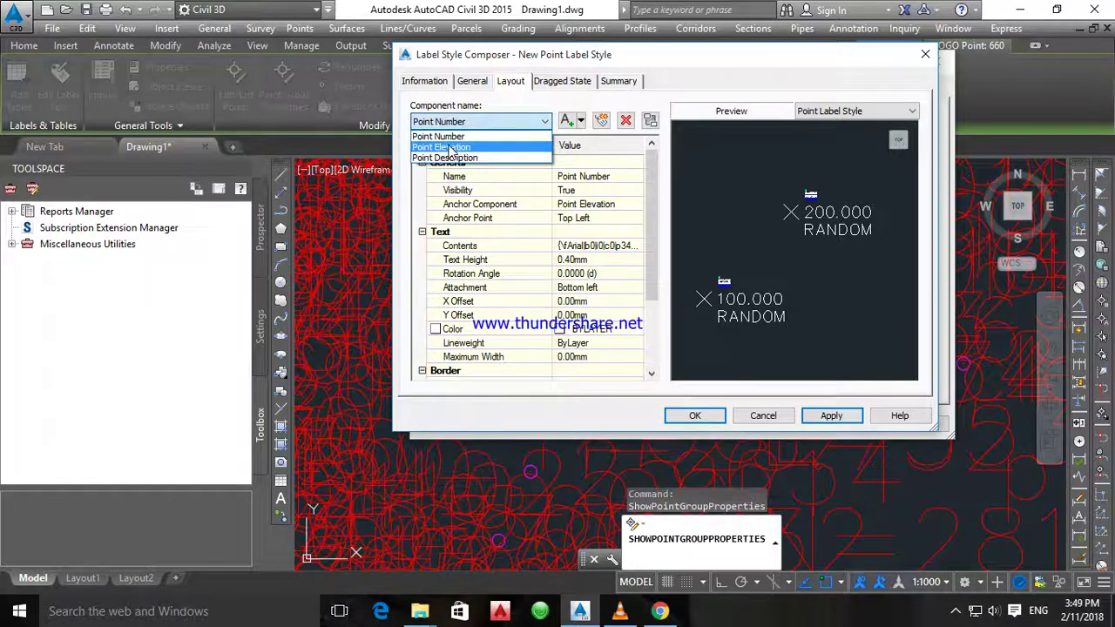
pyautogui.click(450, 148)
pyautogui.click(626, 122)
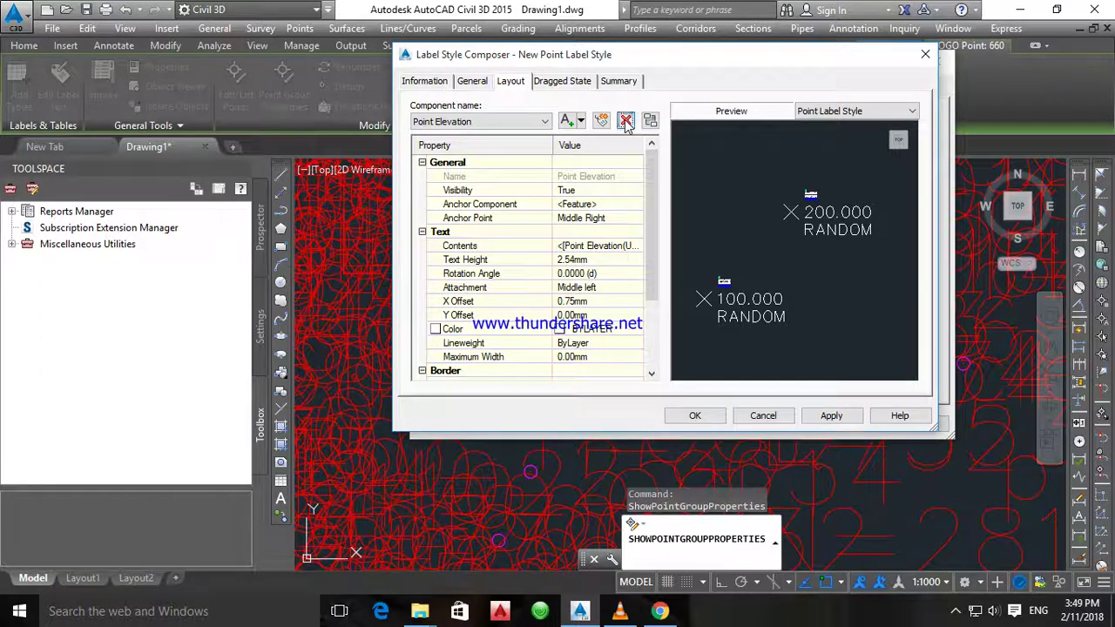
pyautogui.click(729, 283)
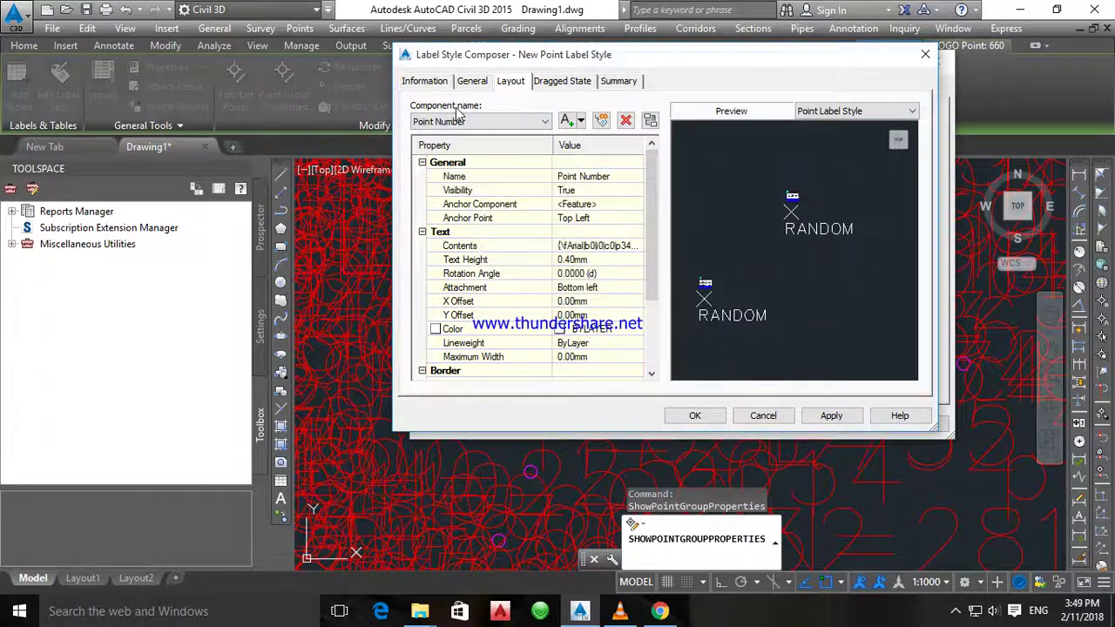
pyautogui.click(466, 123)
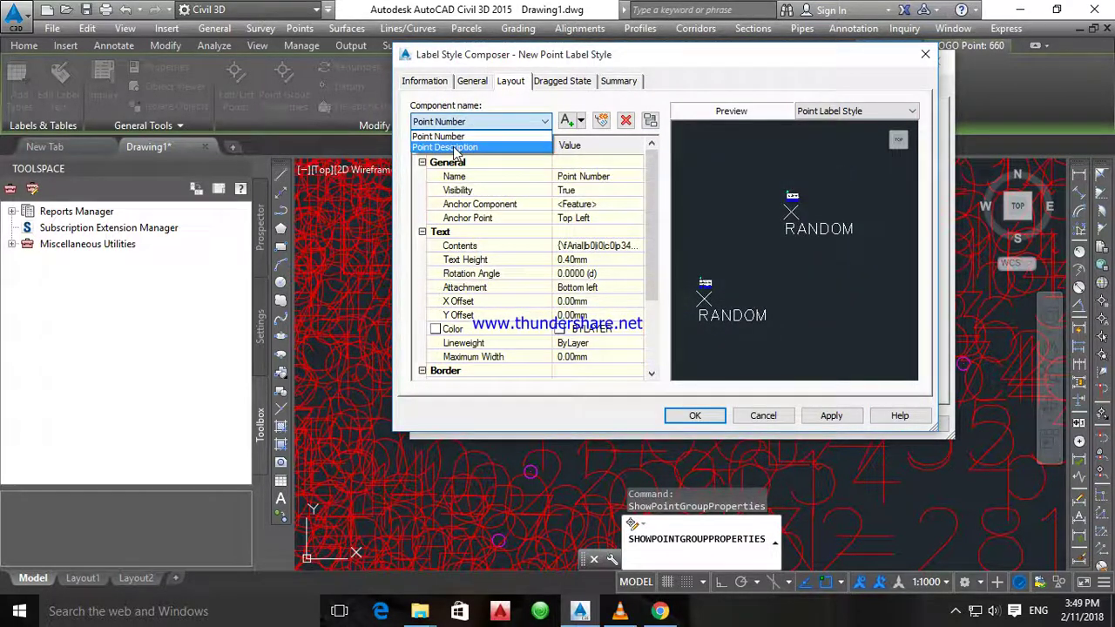
pyautogui.click(454, 148)
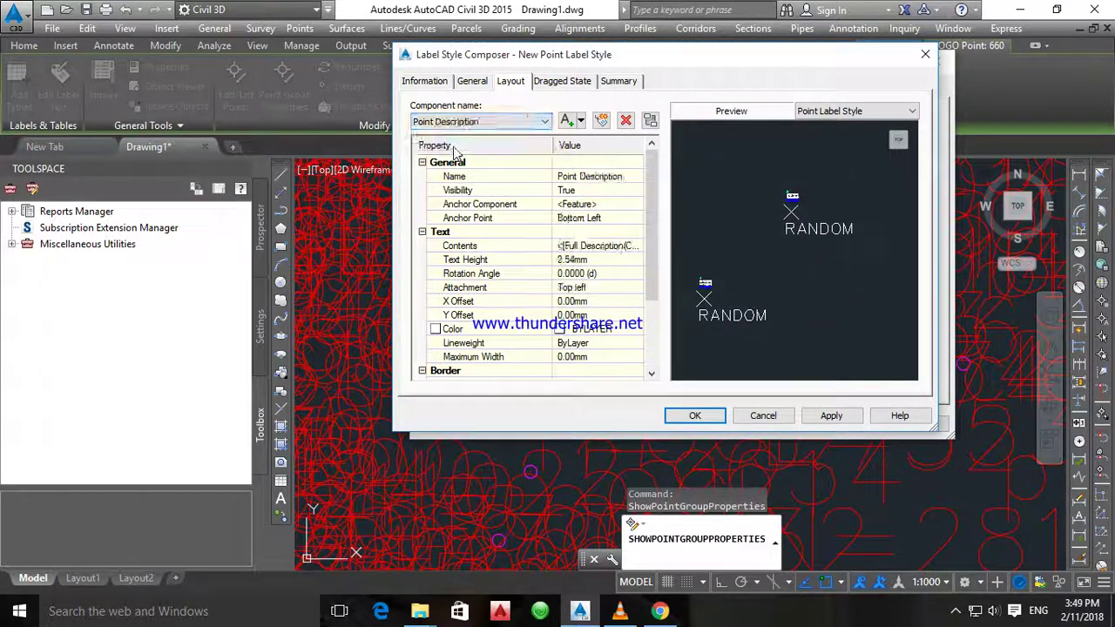
pyautogui.click(626, 121)
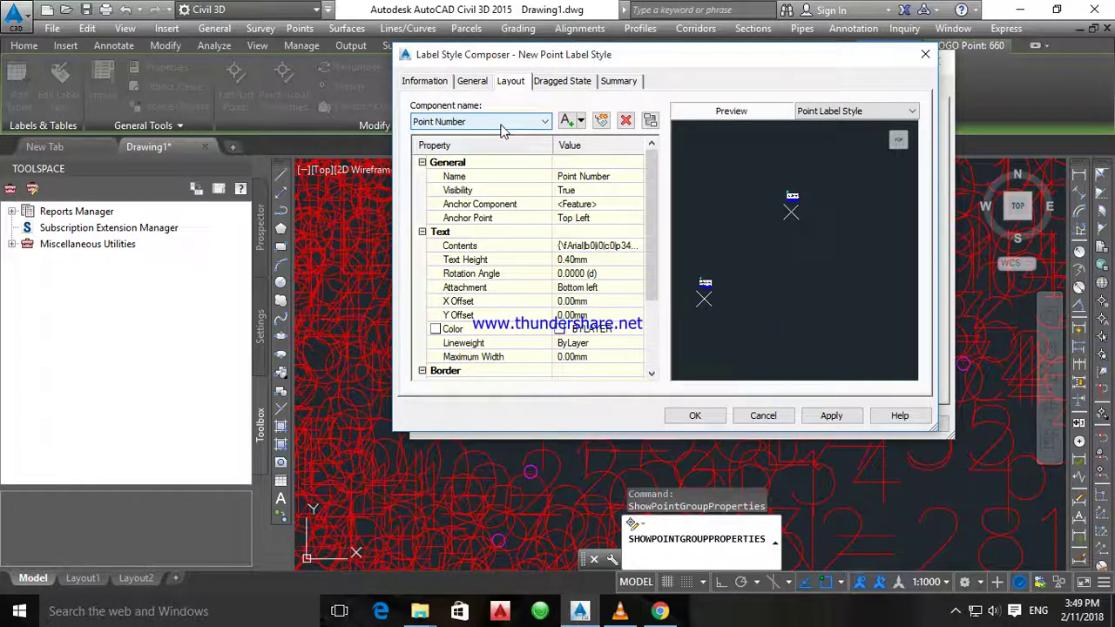
# Step: Accept the point label style, then apply and accept the properties of point group "so" to update the drawing's labels
pyautogui.click(607, 177)
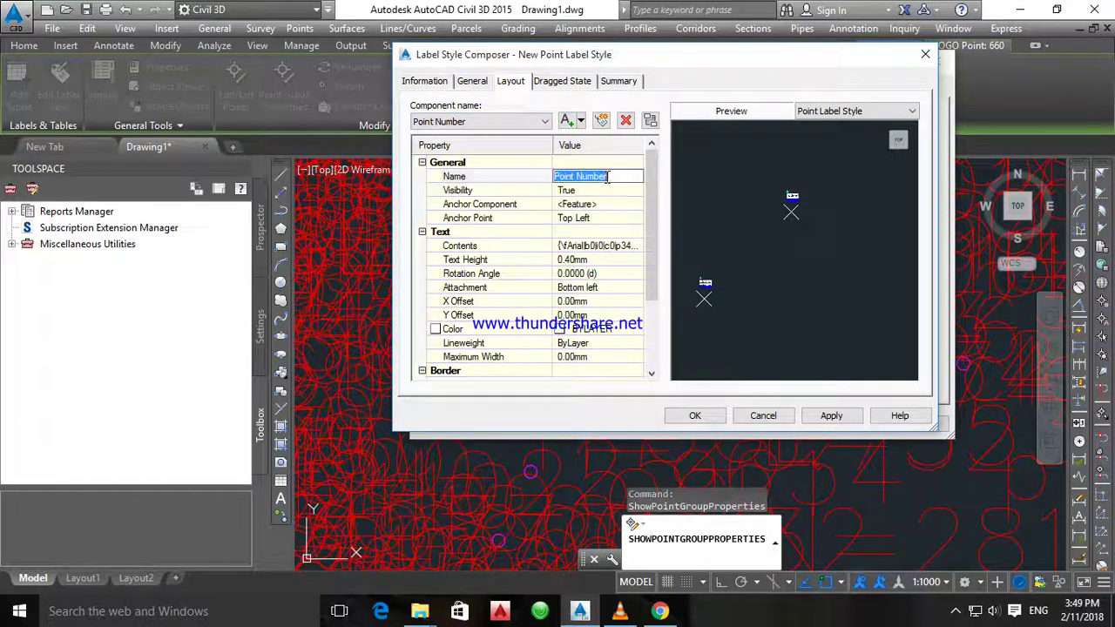
pyautogui.click(485, 122)
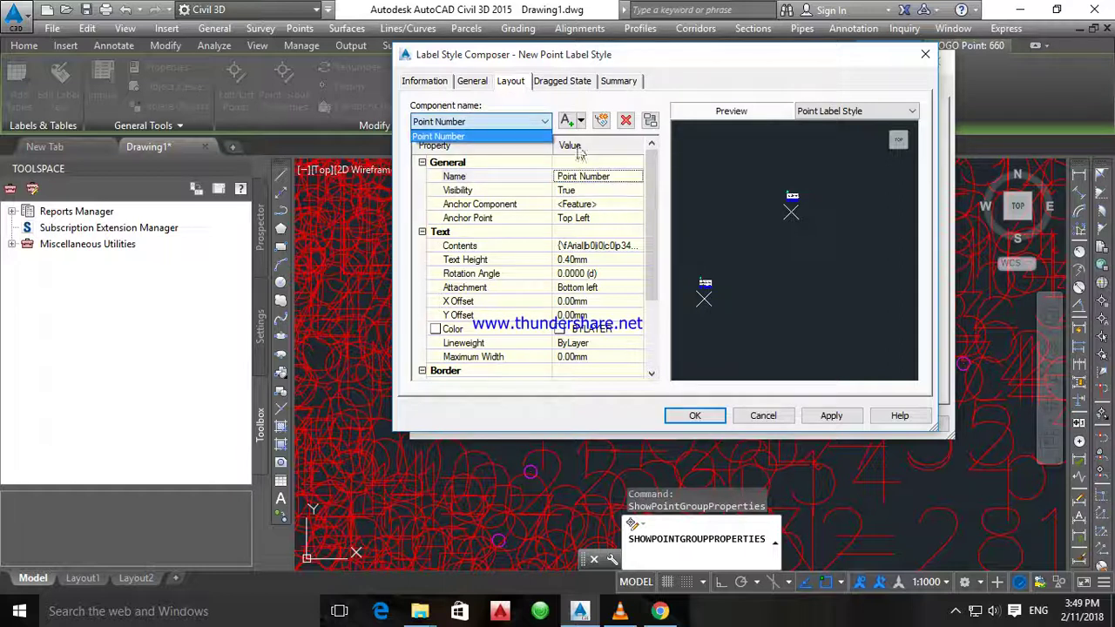
pyautogui.click(512, 136)
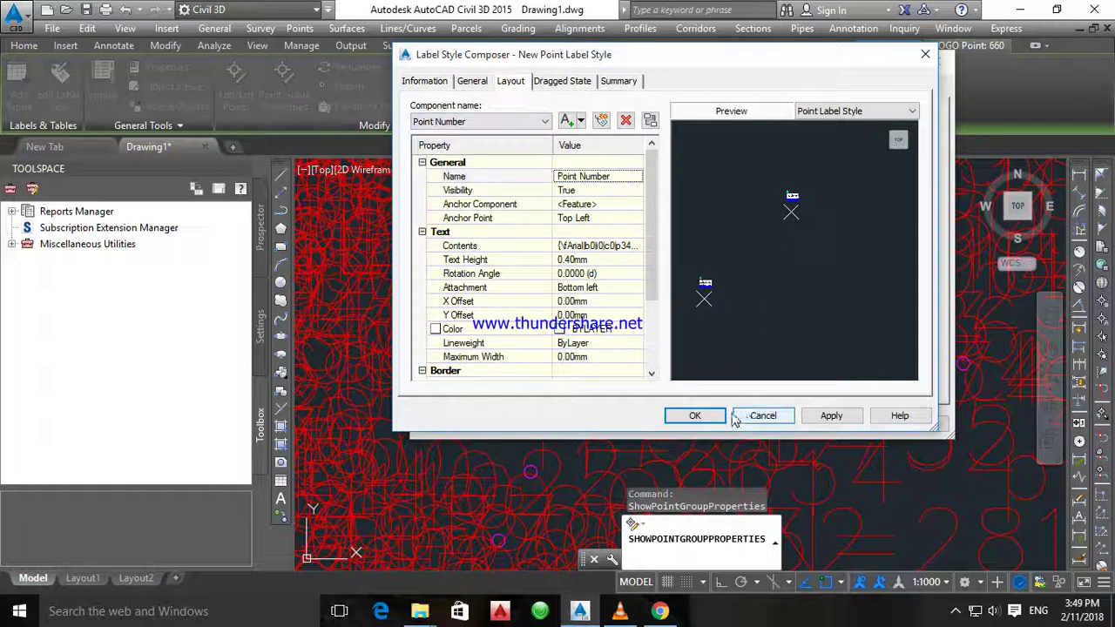
pyautogui.click(694, 415)
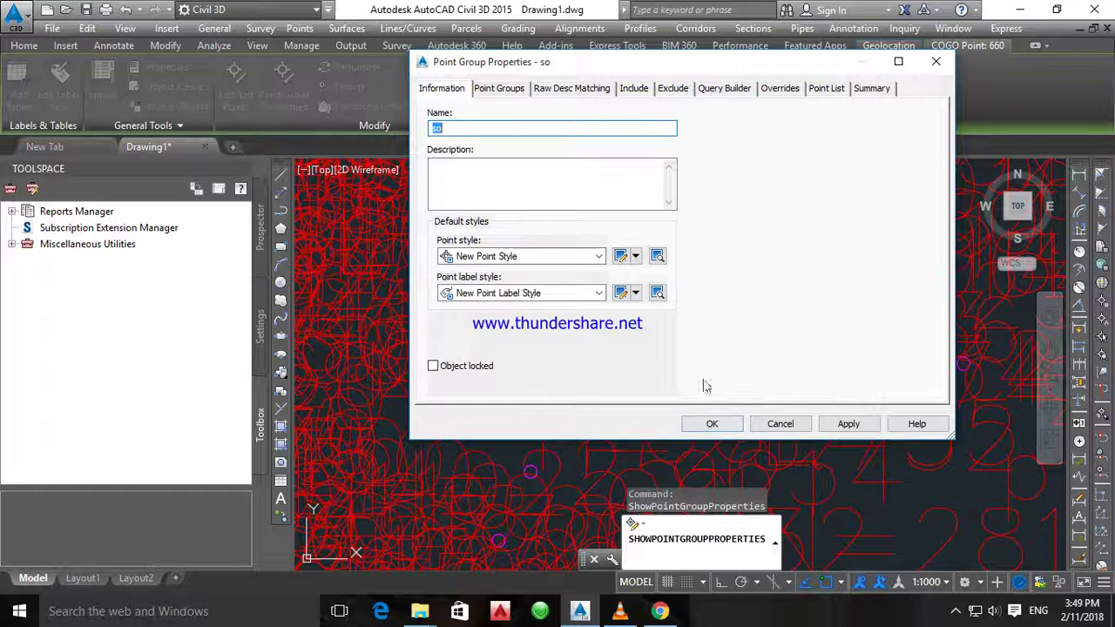
pyautogui.click(849, 425)
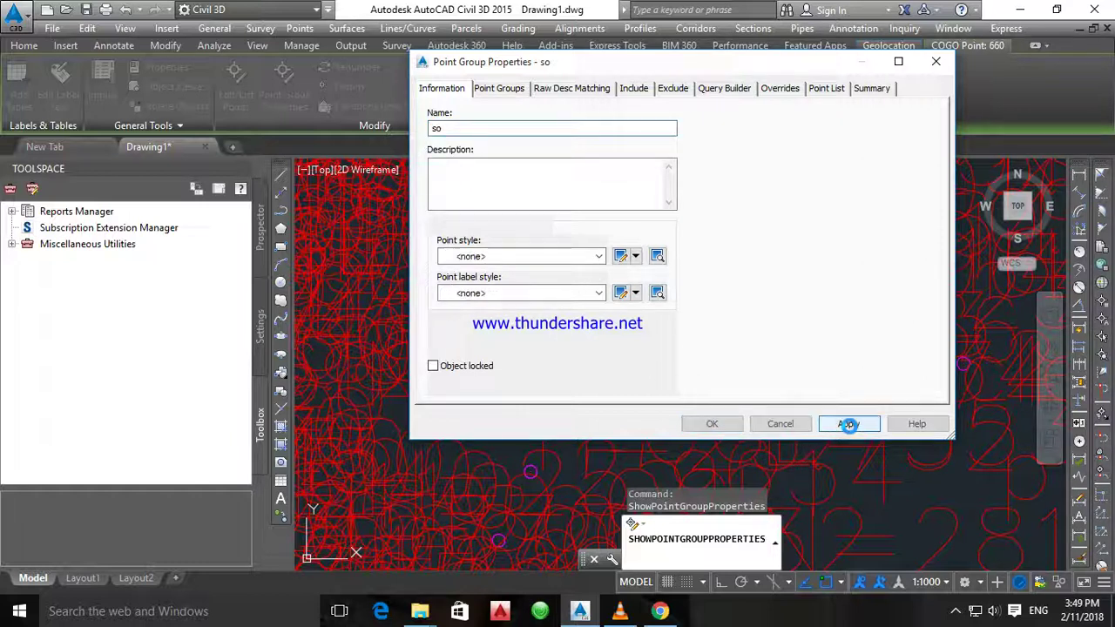
pyautogui.click(849, 425)
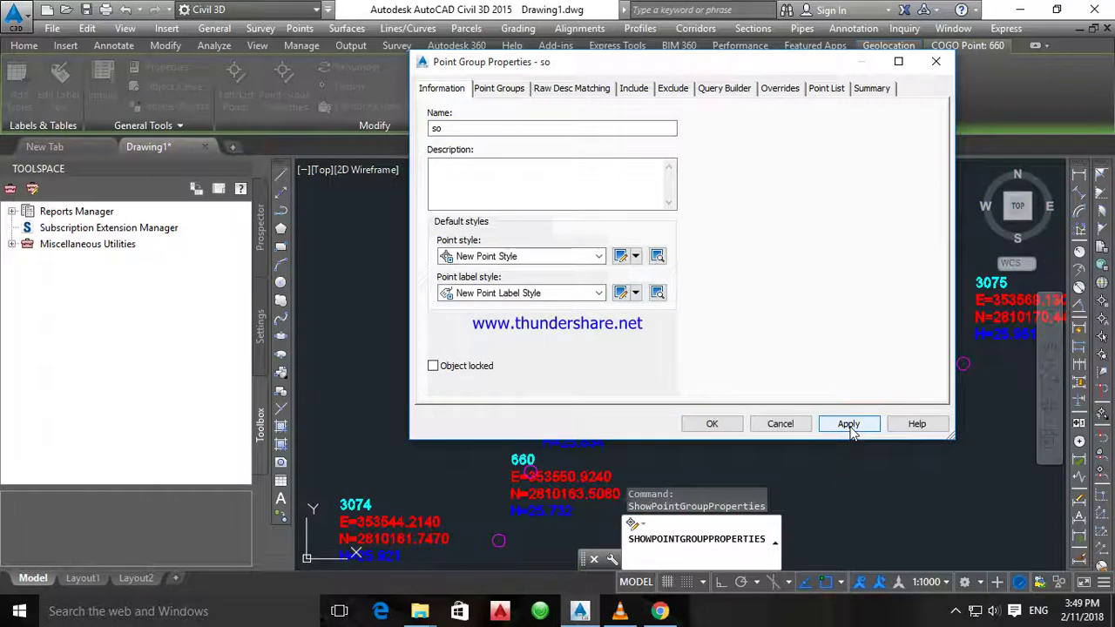
pyautogui.click(716, 425)
pyautogui.scroll(5, 625, 303)
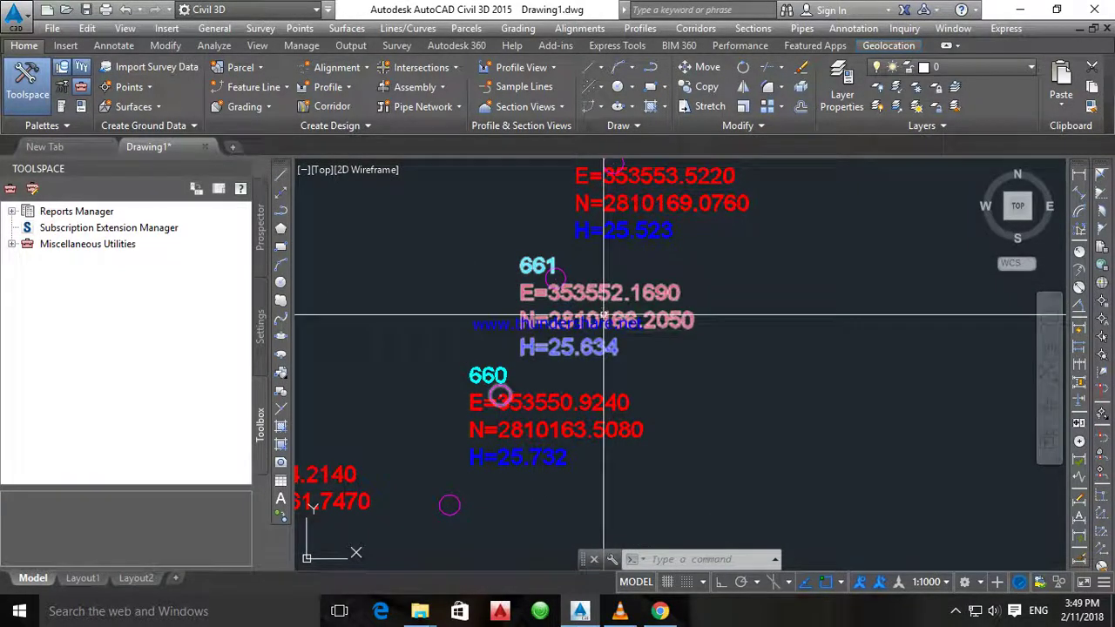
pyautogui.moveTo(615, 358)
pyautogui.mouseDown(button='middle')
pyautogui.moveTo(597, 298)
pyautogui.moveTo(653, 327)
pyautogui.mouseUp(button='middle')
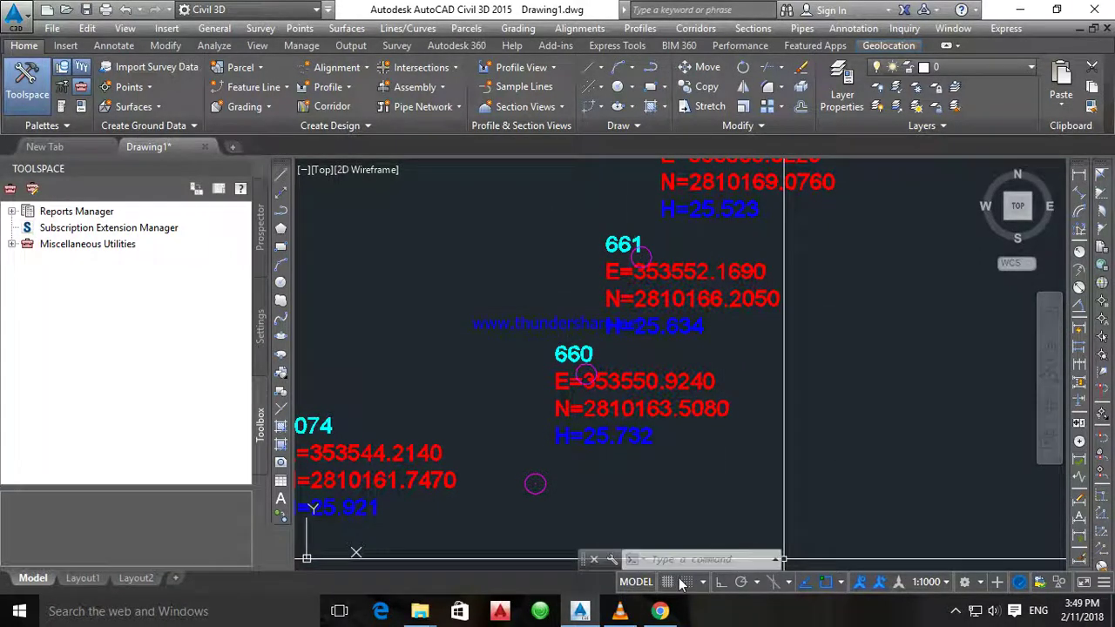
pyautogui.moveTo(640, 617)
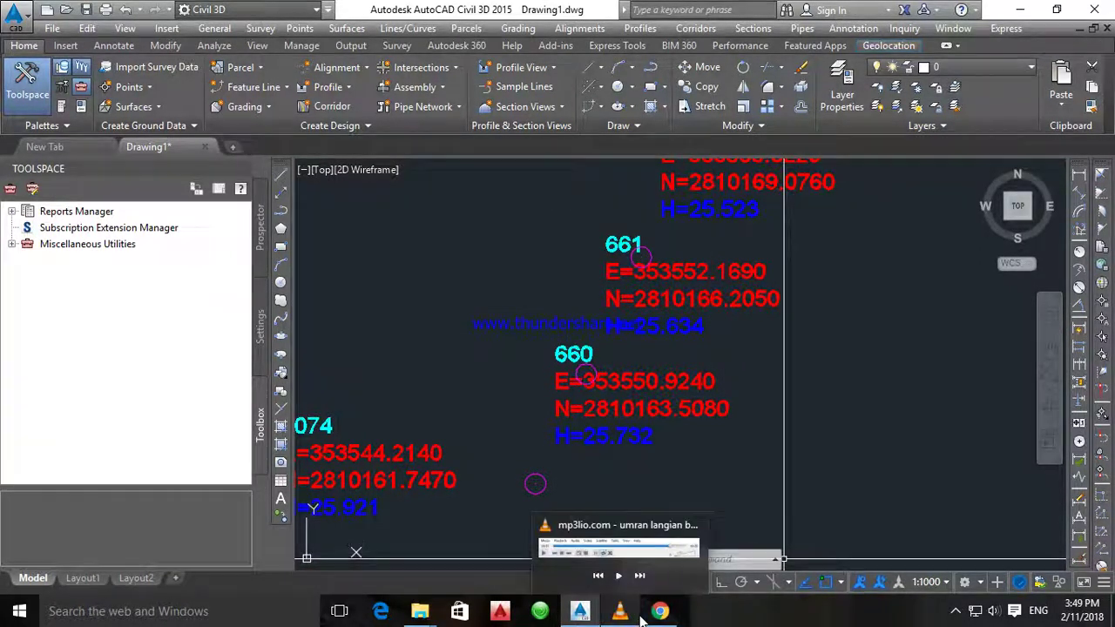
pyautogui.click(955, 610)
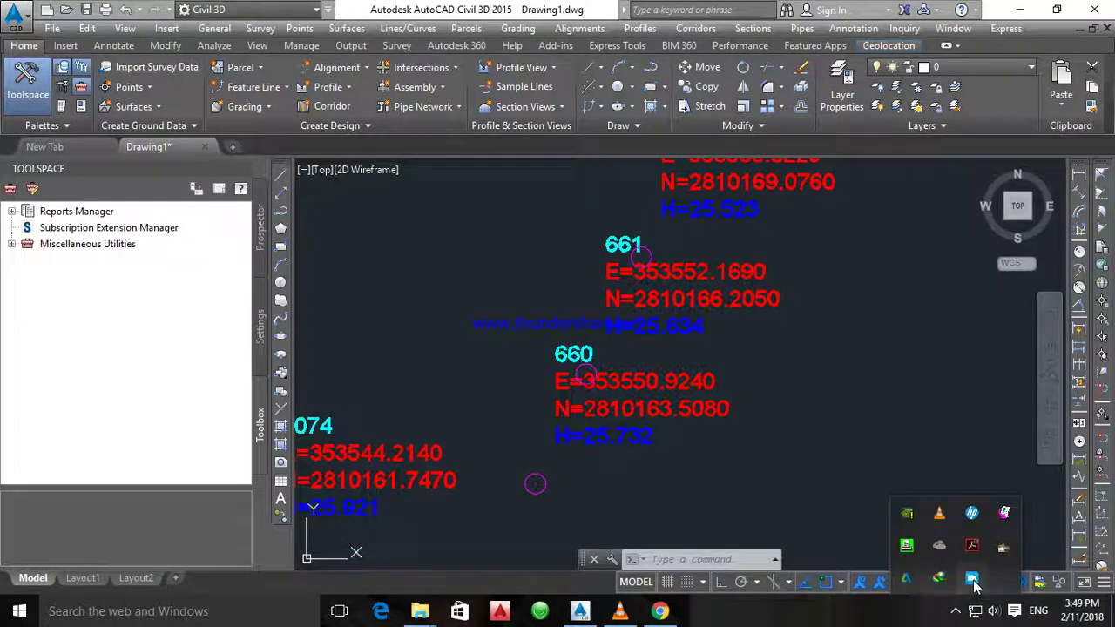